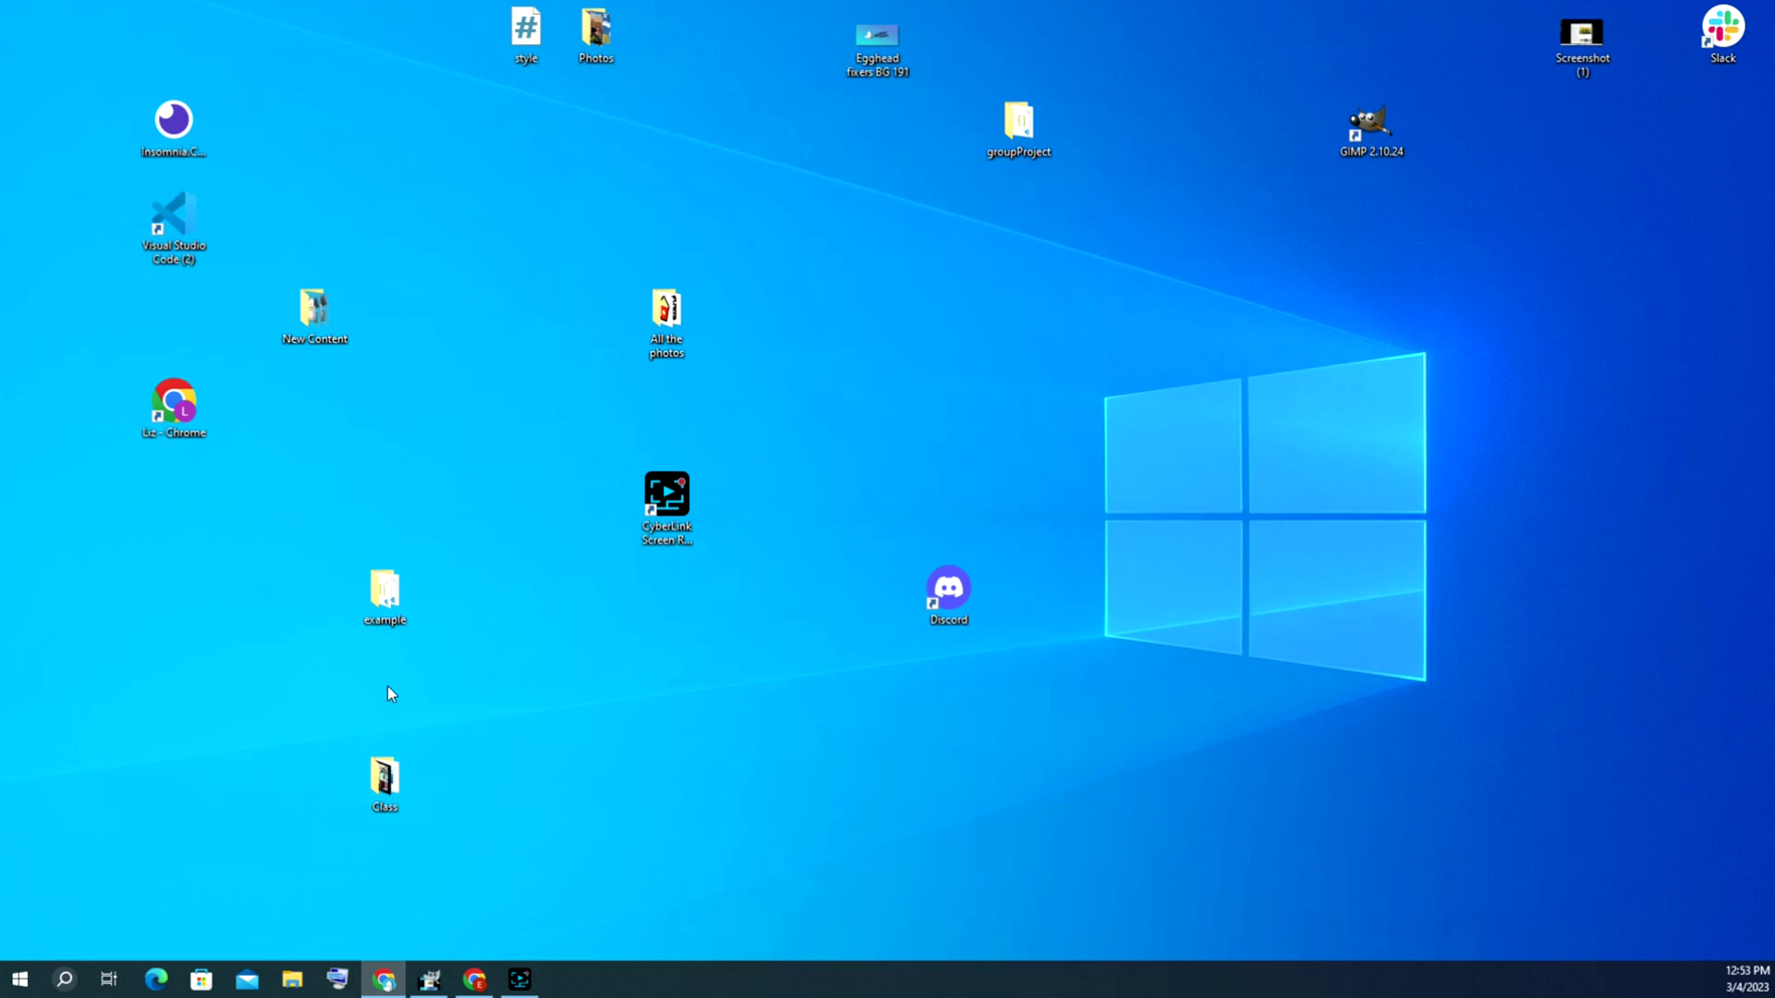
Open File Explorer and launch Computer Management from the This PC context menu.
left_click(294, 980)
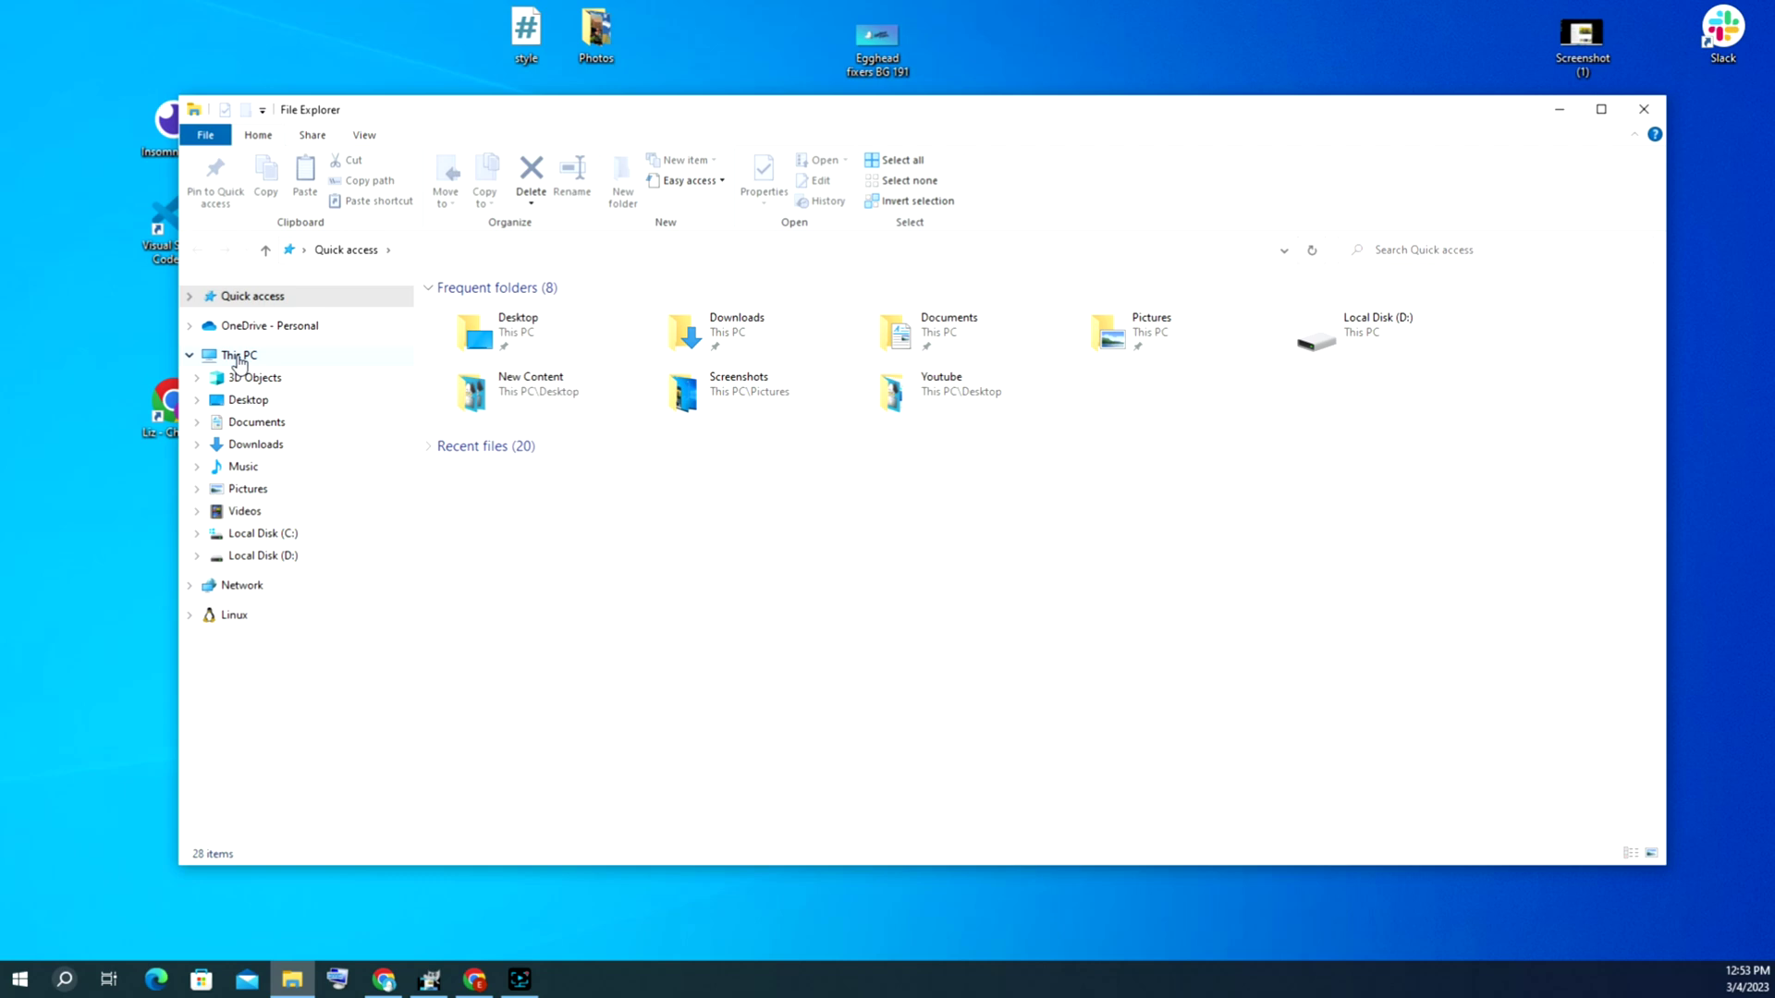
right_click(239, 361)
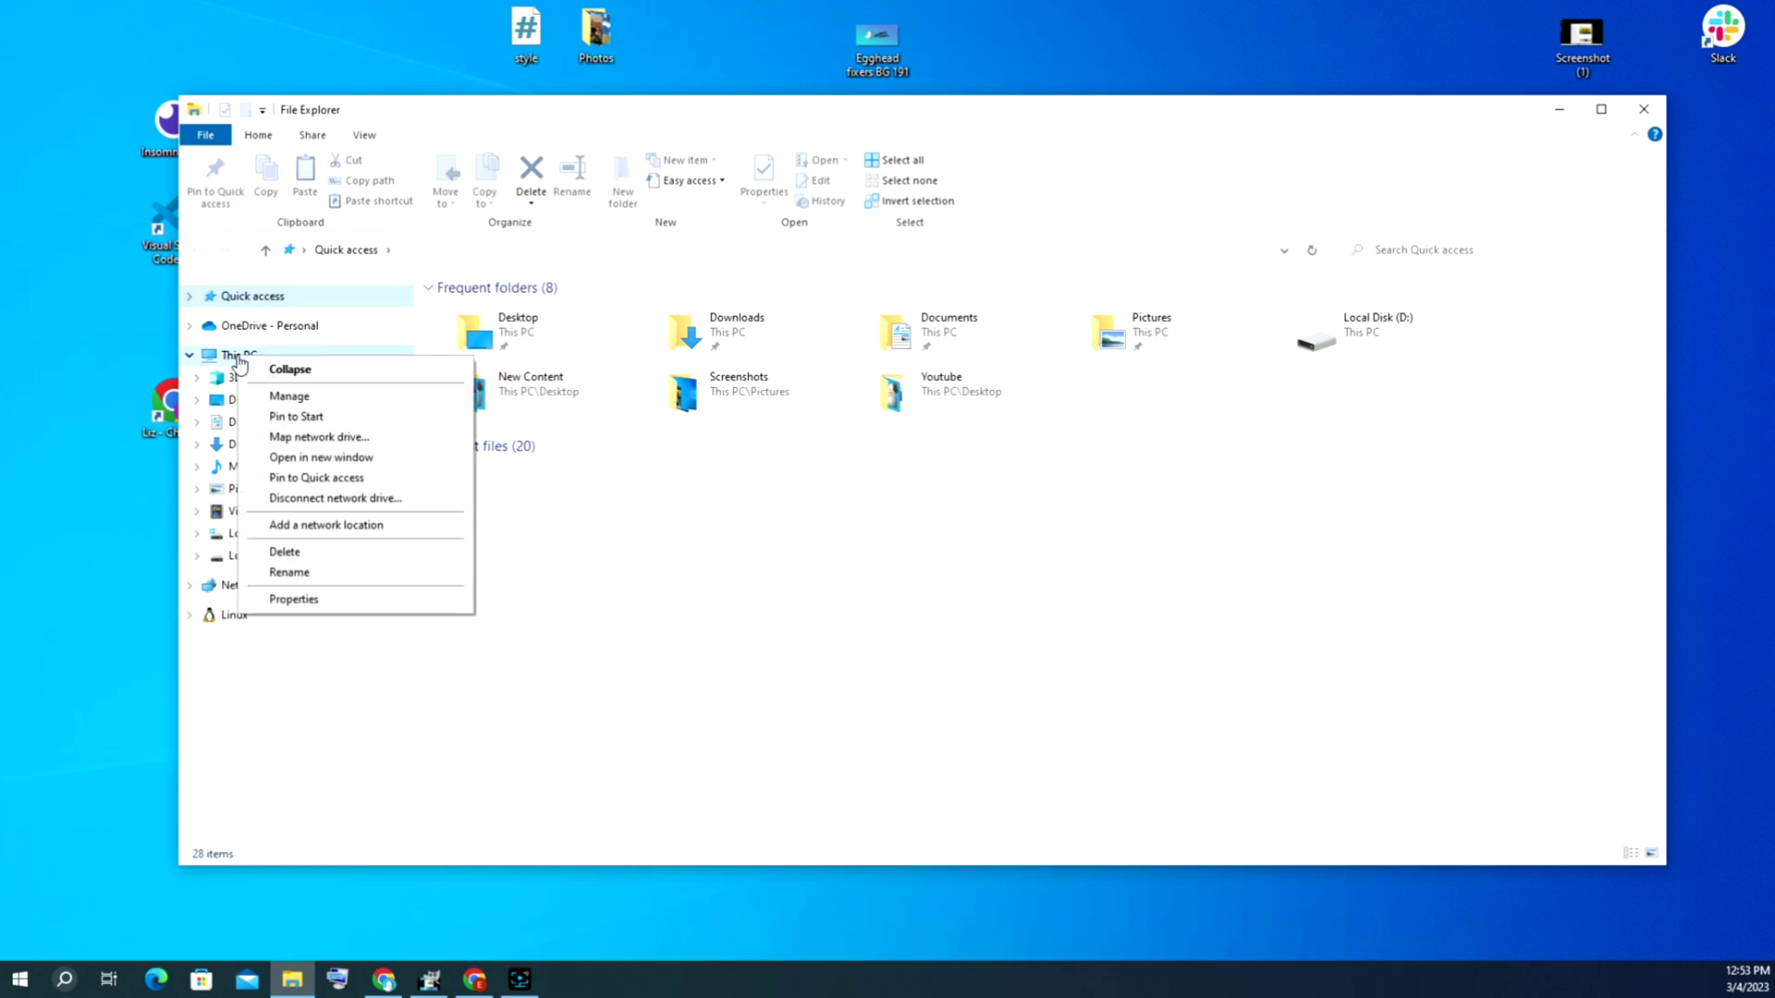
left_click(296, 397)
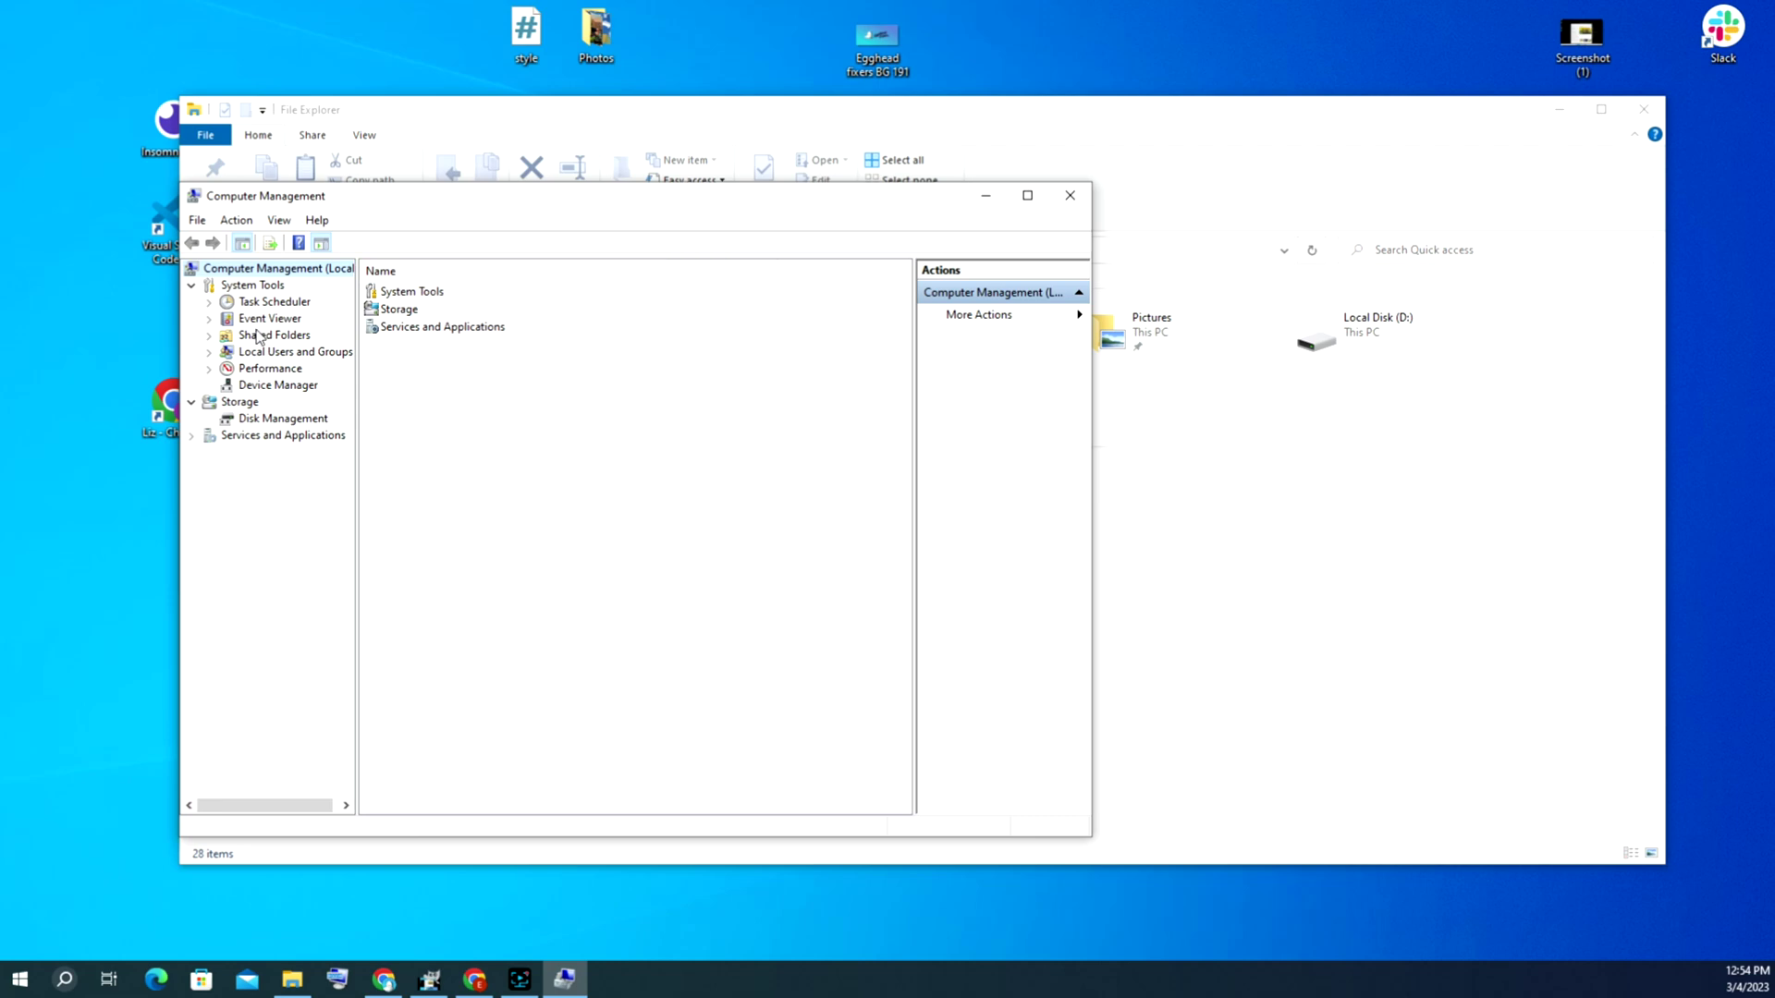
Expand Event Viewer, open Windows Logs and select the Application log.
left_click(209, 320)
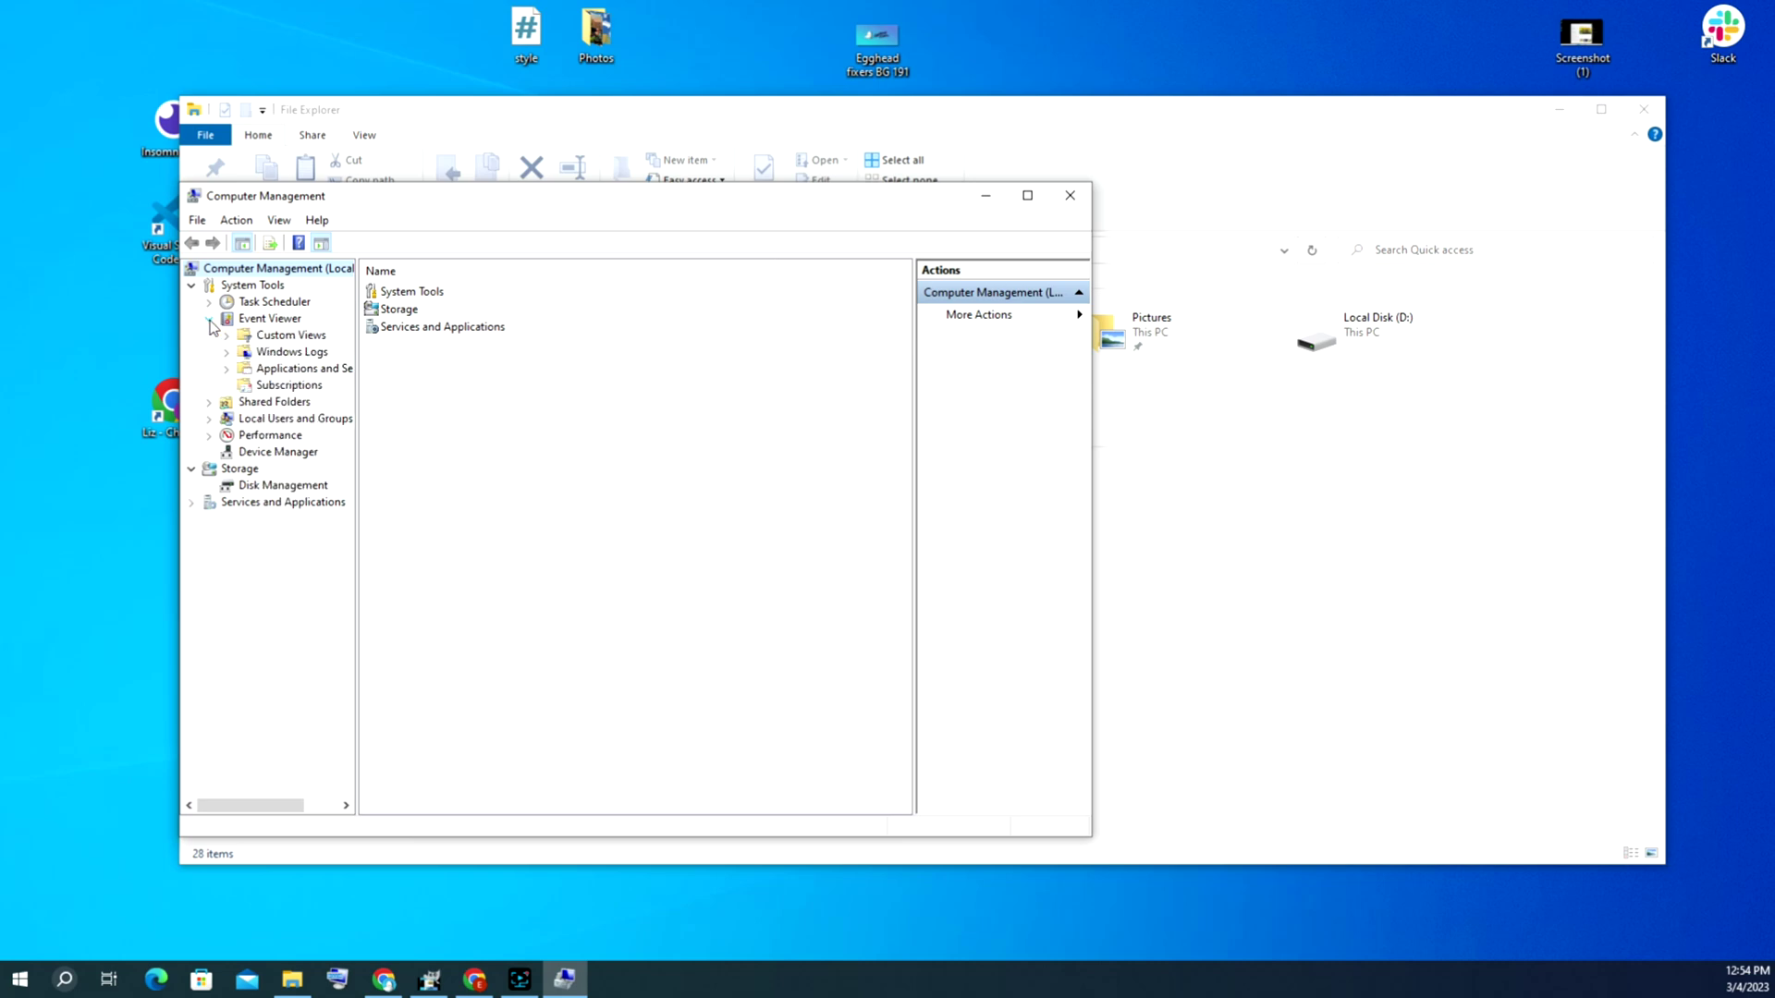
double_click(283, 354)
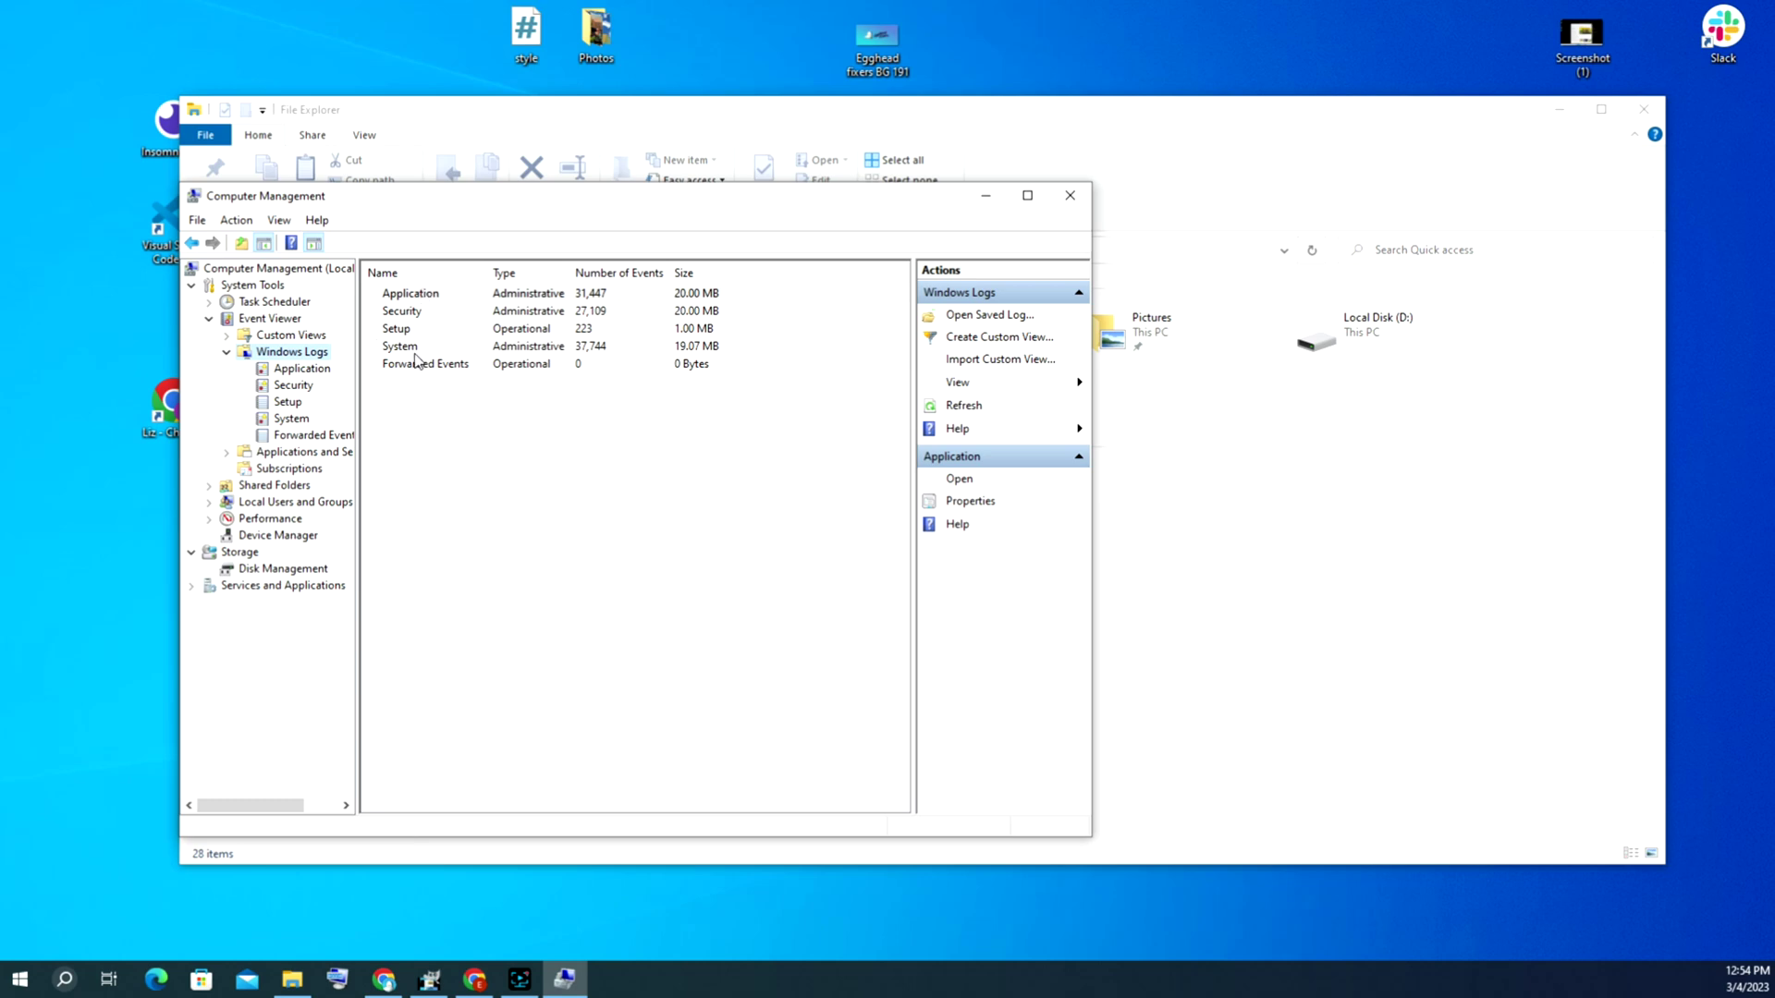
left_click(406, 296)
Open the Application log's events and resize the panes to scan them for errors.
double_click(406, 295)
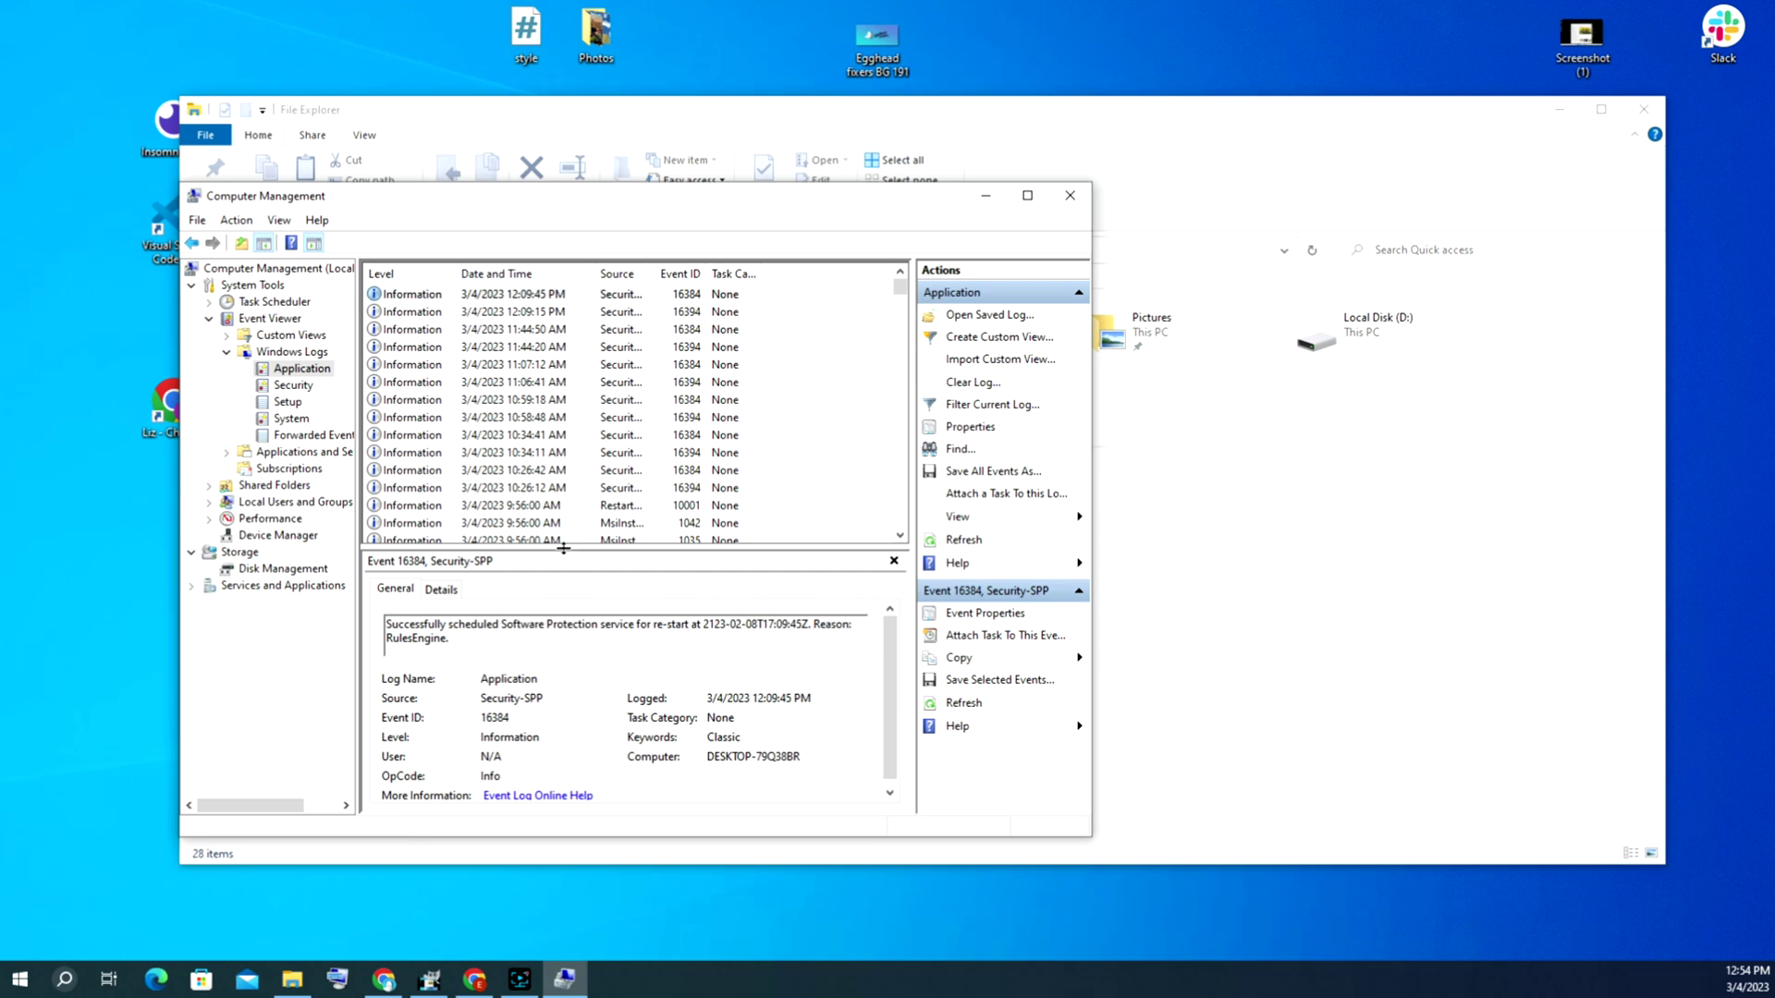
left_click_drag(563, 547, 566, 640)
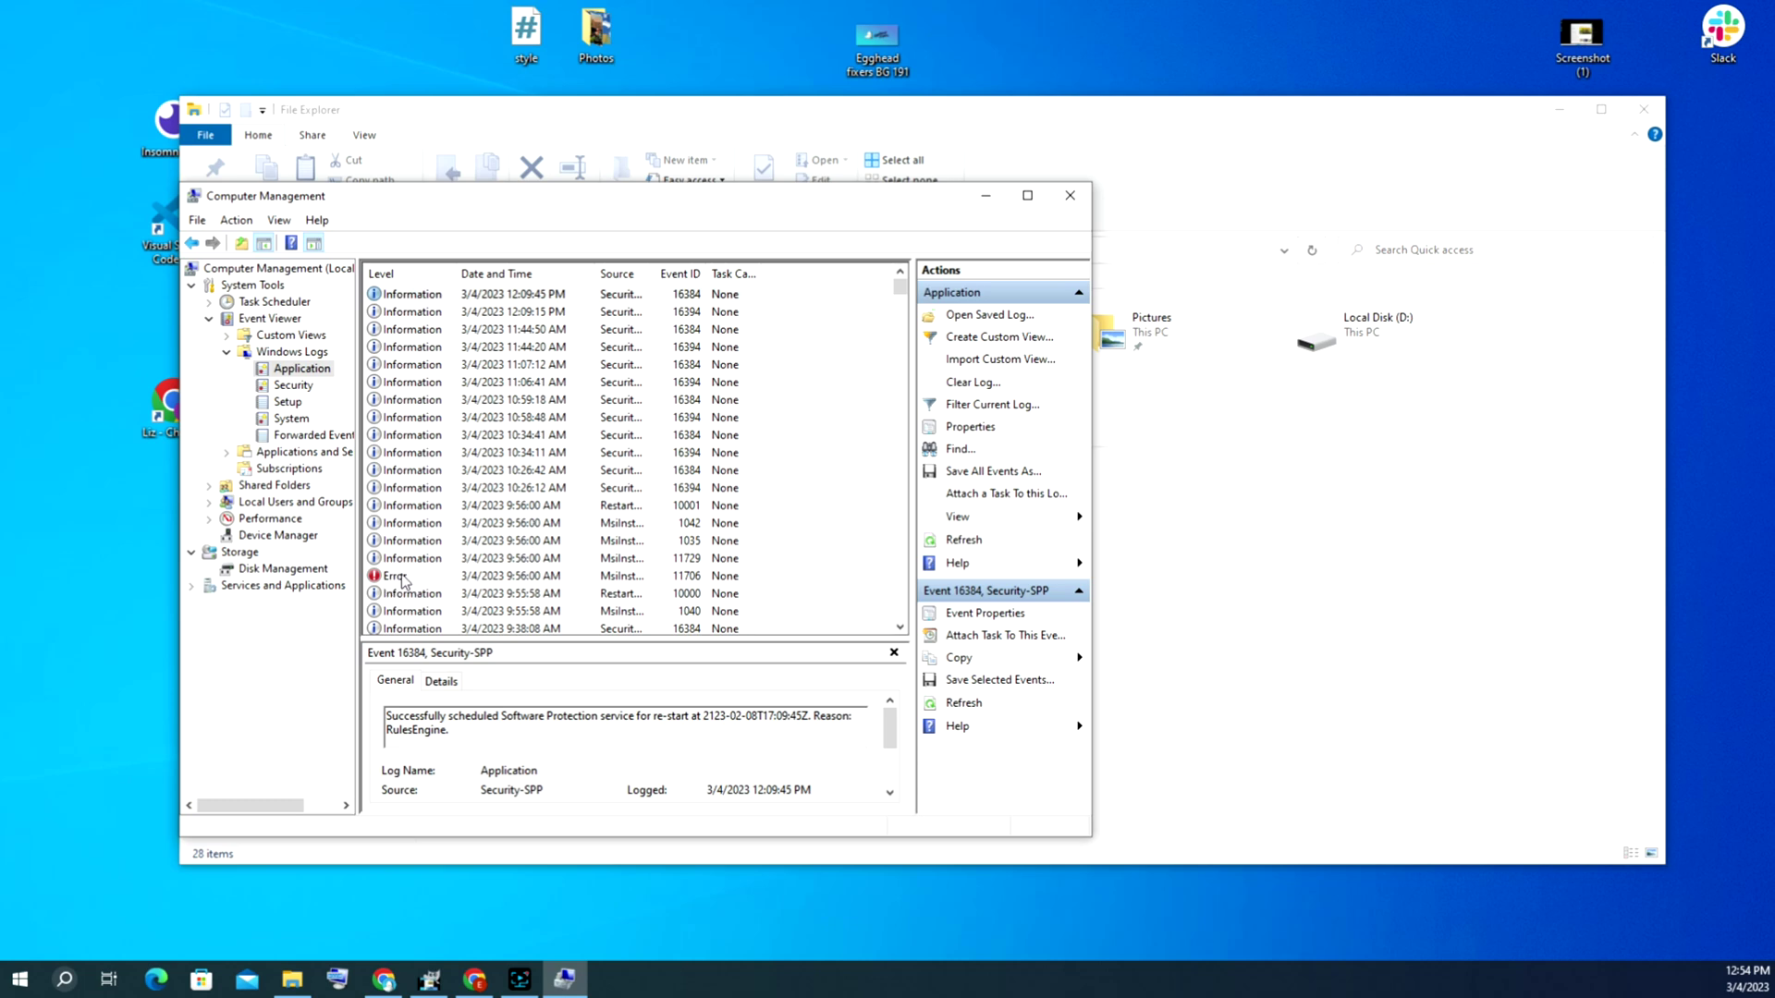
left_click_drag(905, 295, 904, 321)
left_click_drag(541, 558, 463, 581)
Select MsiInstaller Error event 11706 and enlarge the details showing missing PowerENGAGE-3.2.16.msi.
left_click(418, 578)
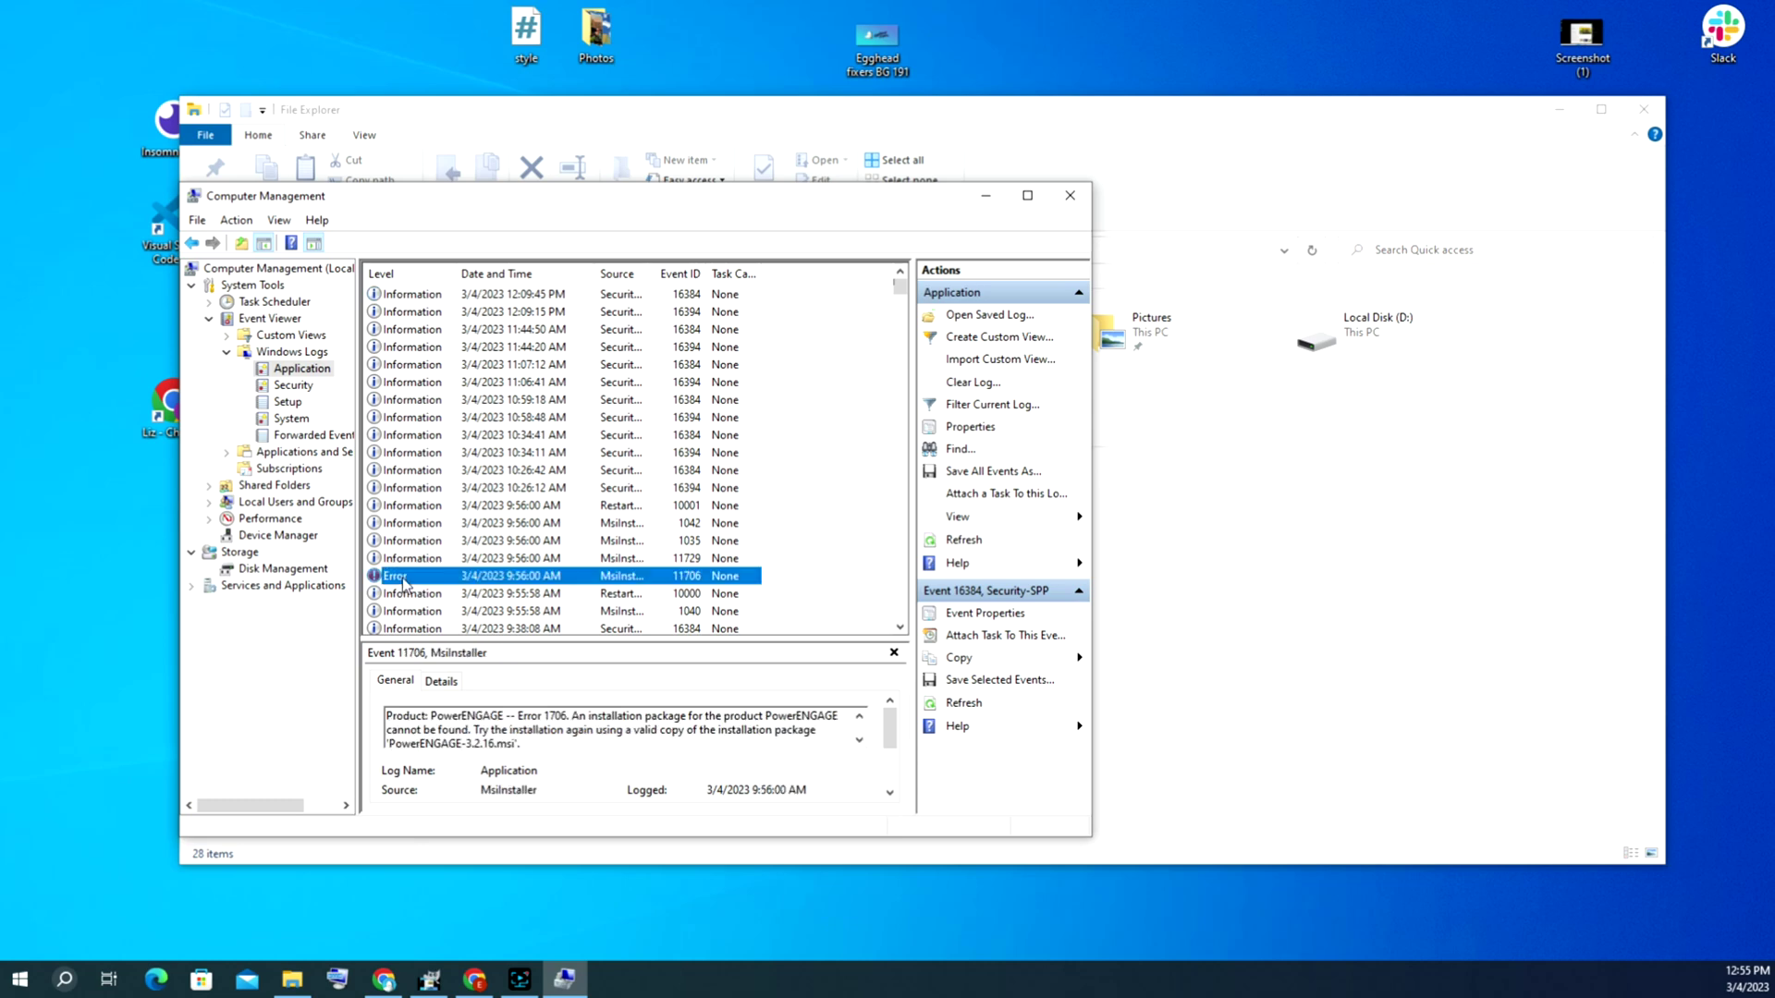
left_click(510, 640)
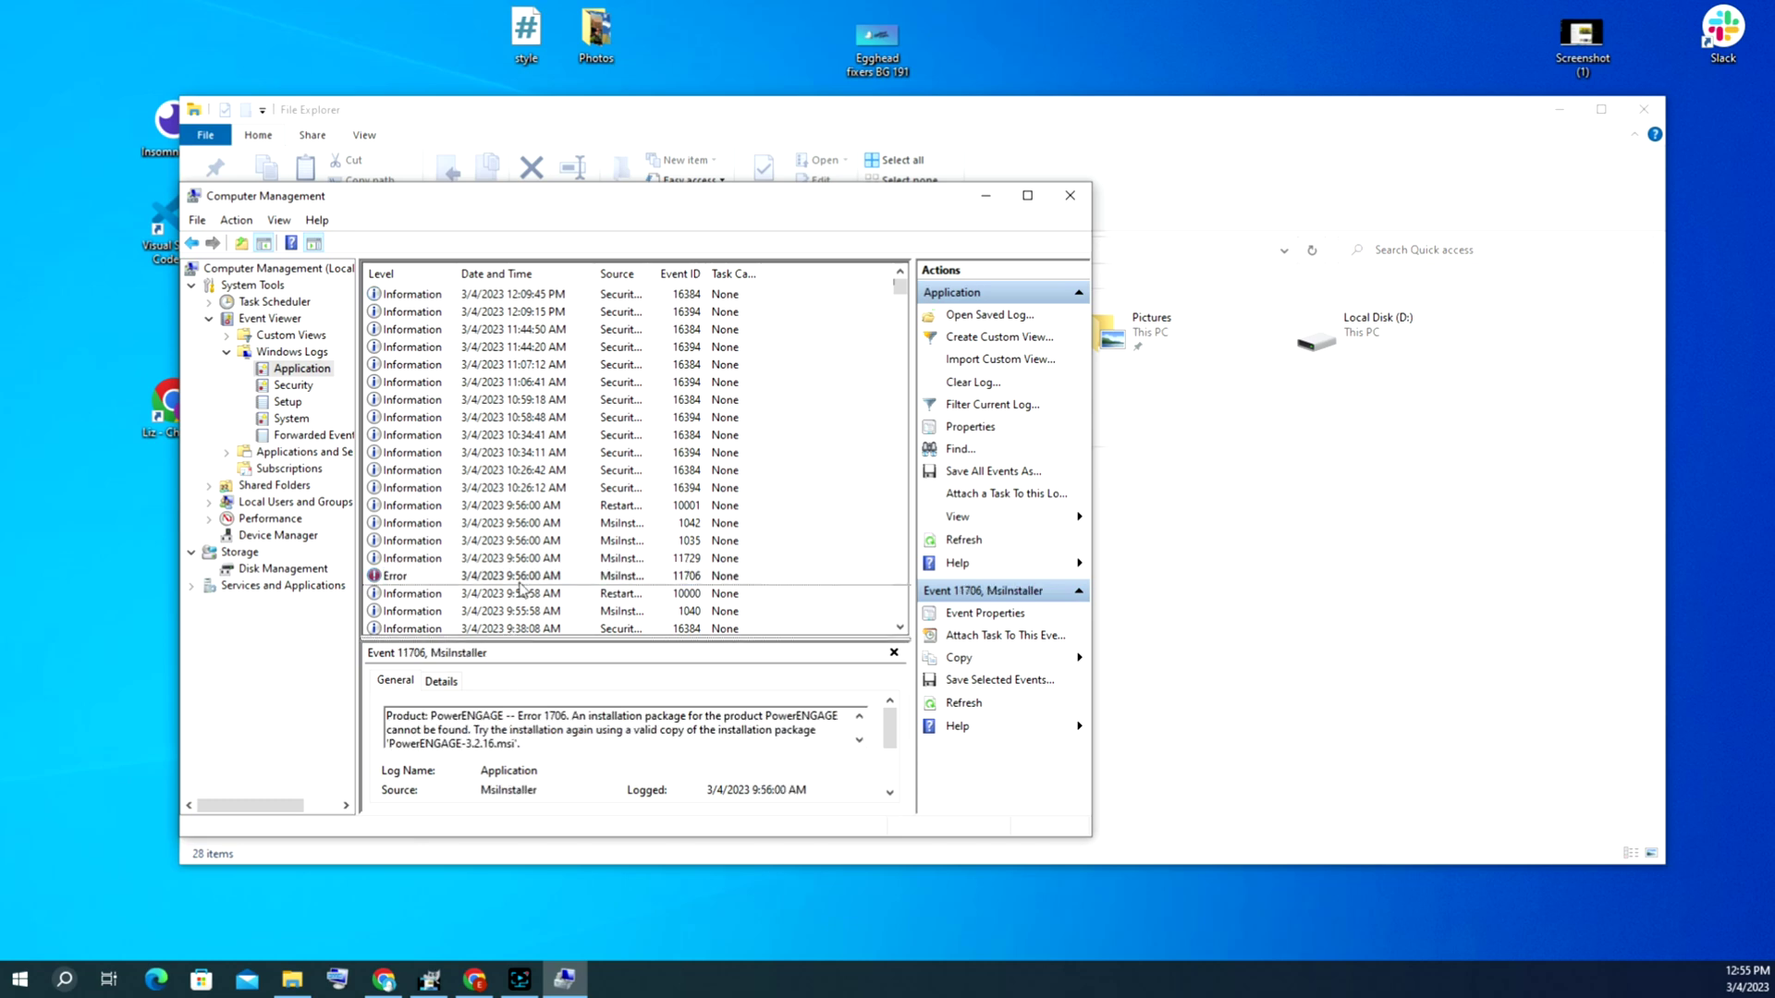
left_click_drag(520, 588, 529, 563)
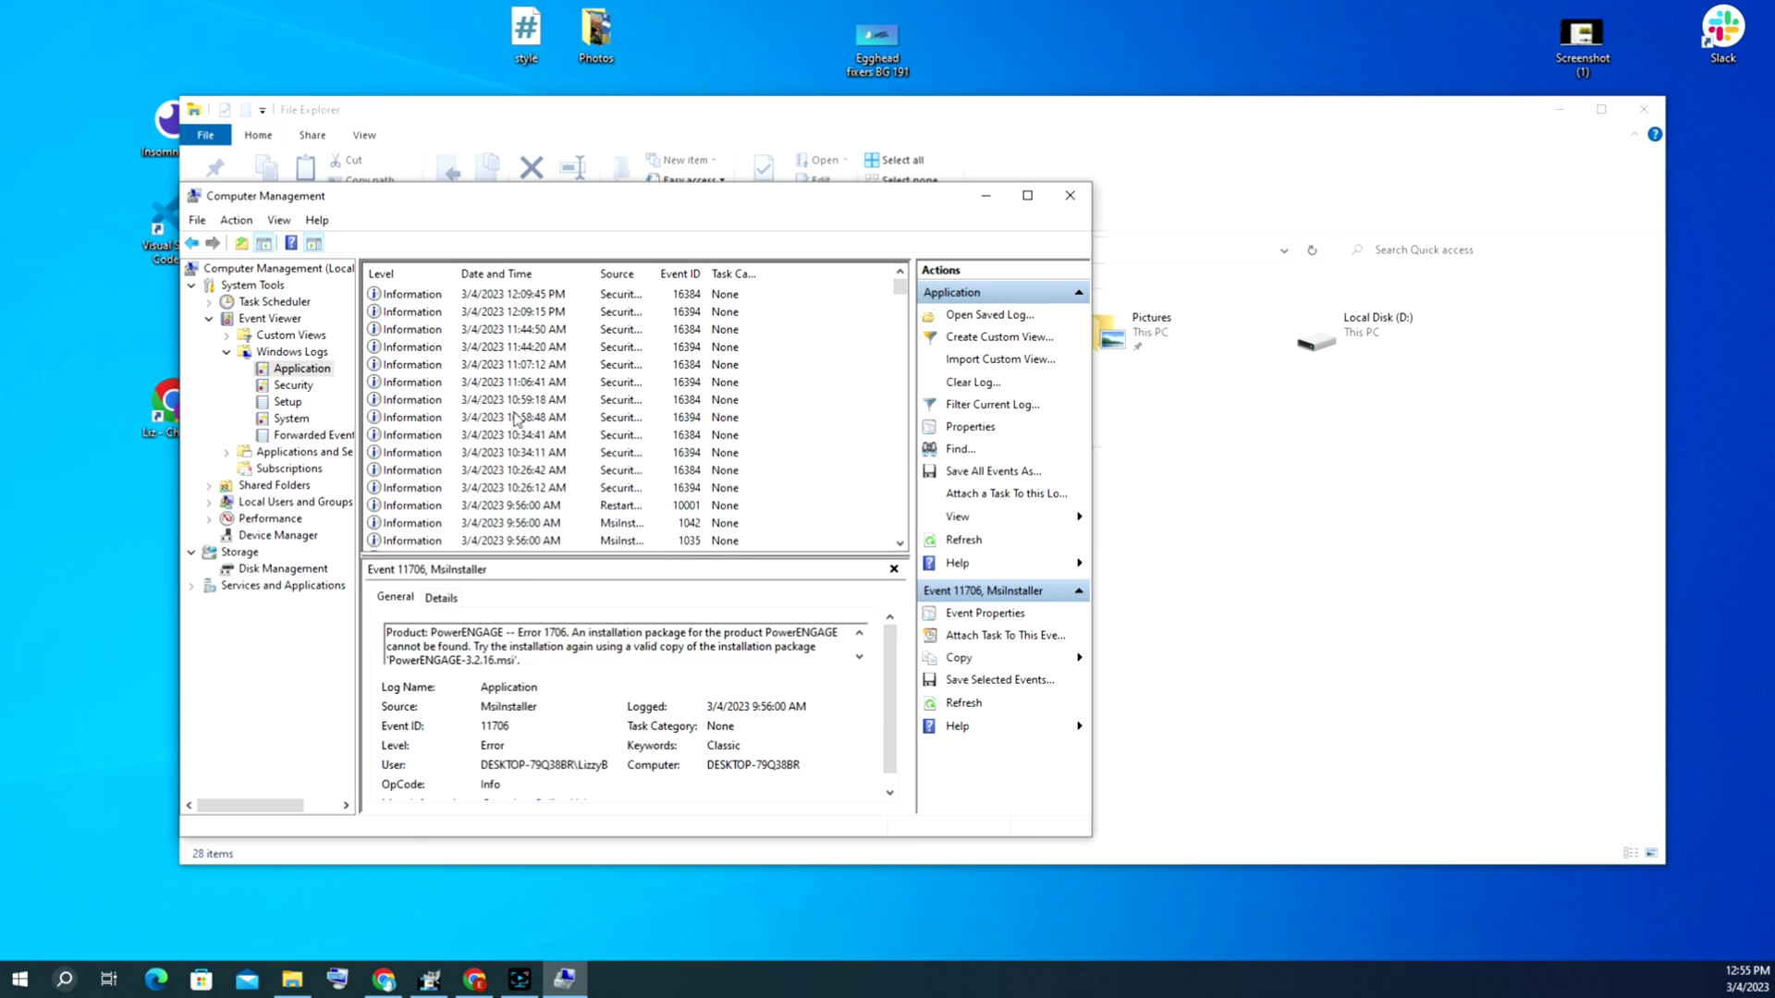
left_click_drag(515, 419, 515, 412)
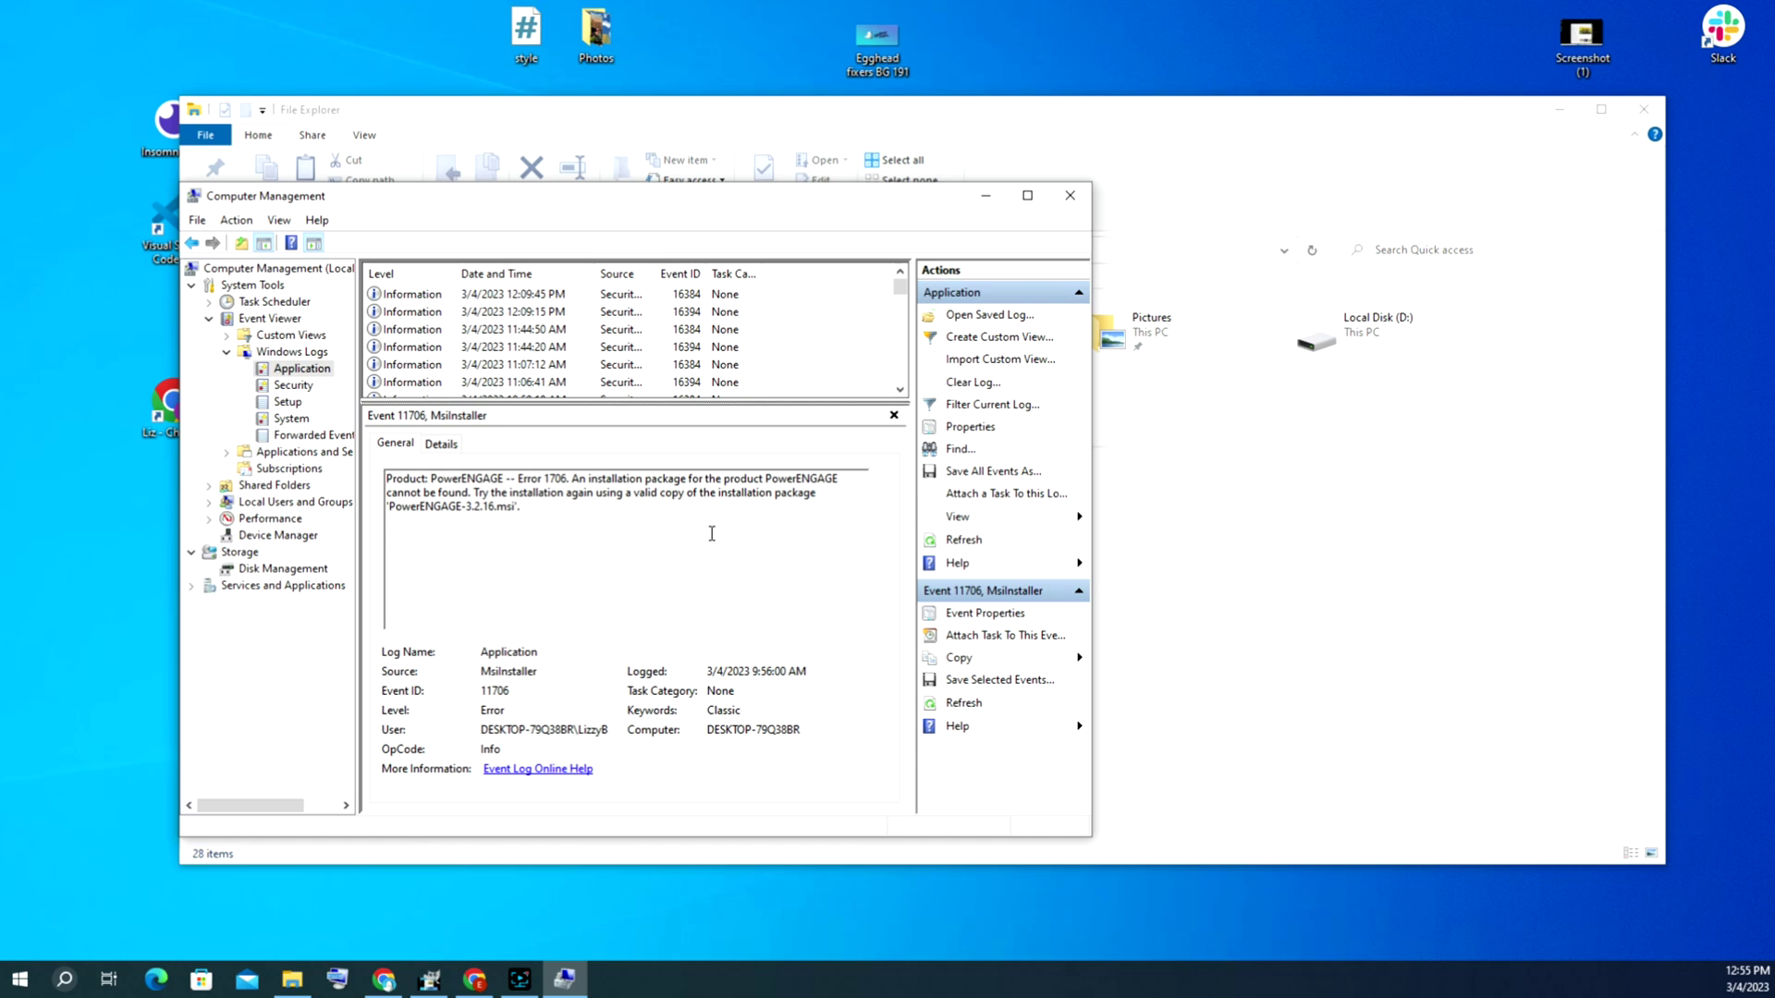
Try Event Log Online Help, dismiss the send-information prompt, and enlarge the event list again.
left_click(554, 770)
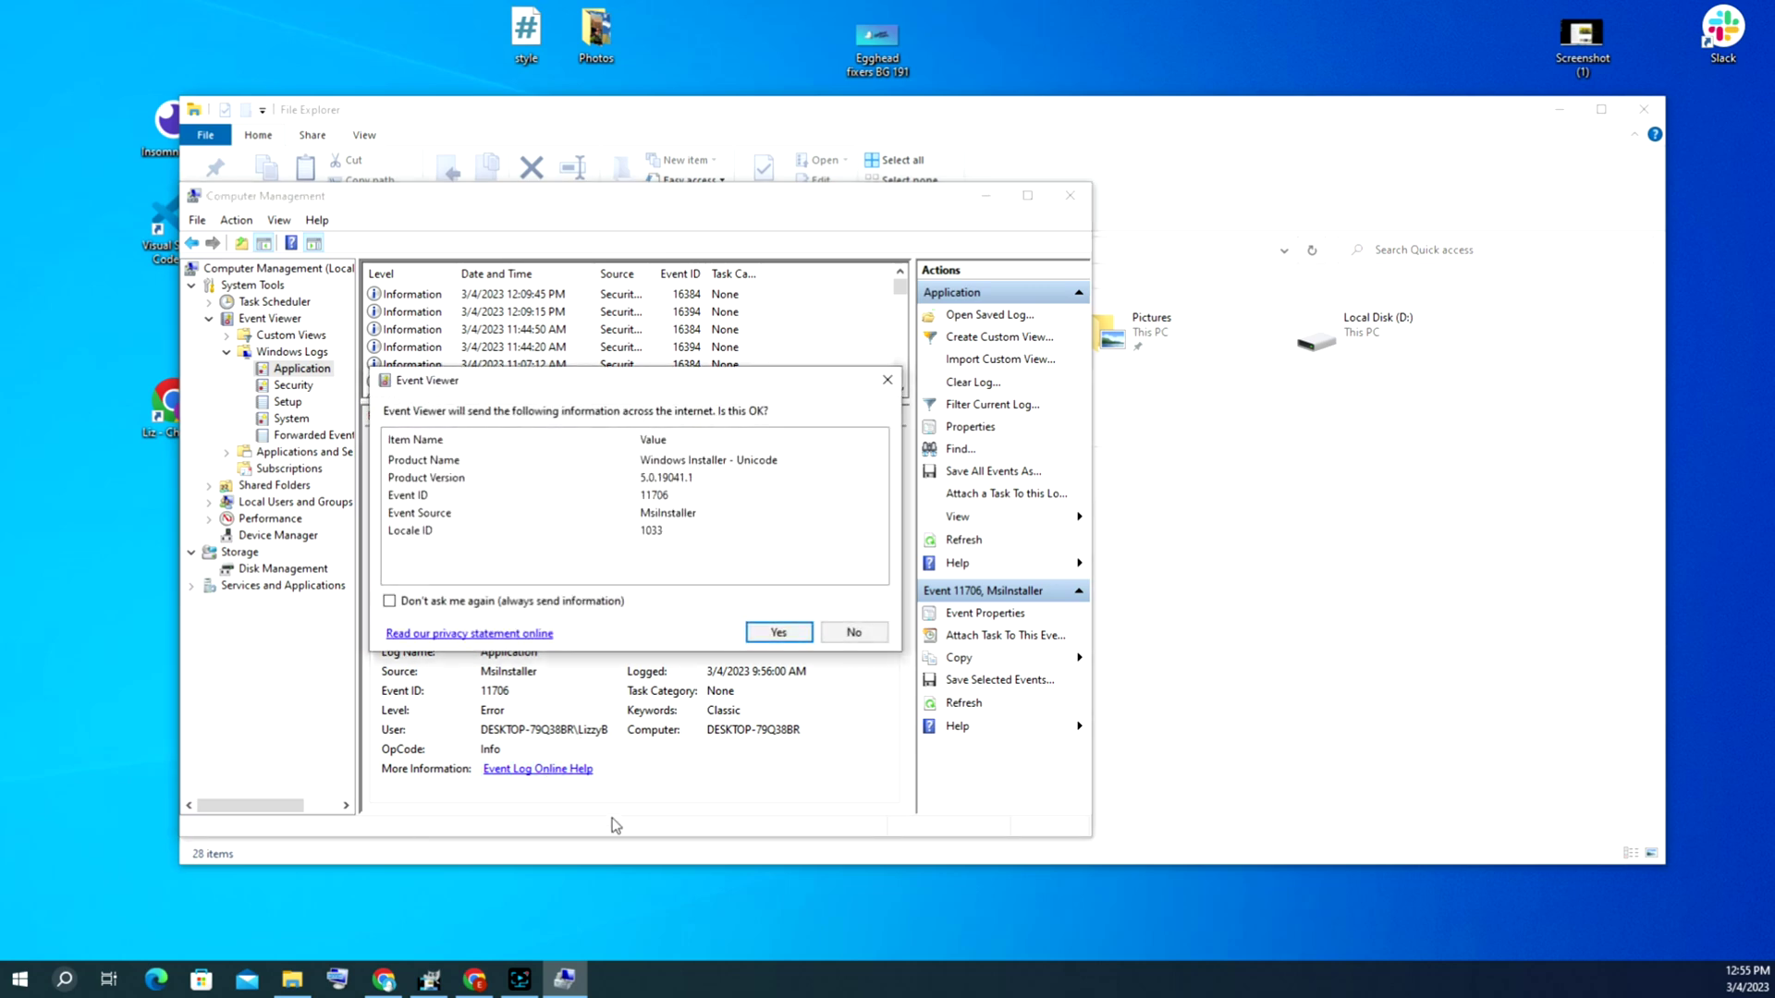
left_click(887, 378)
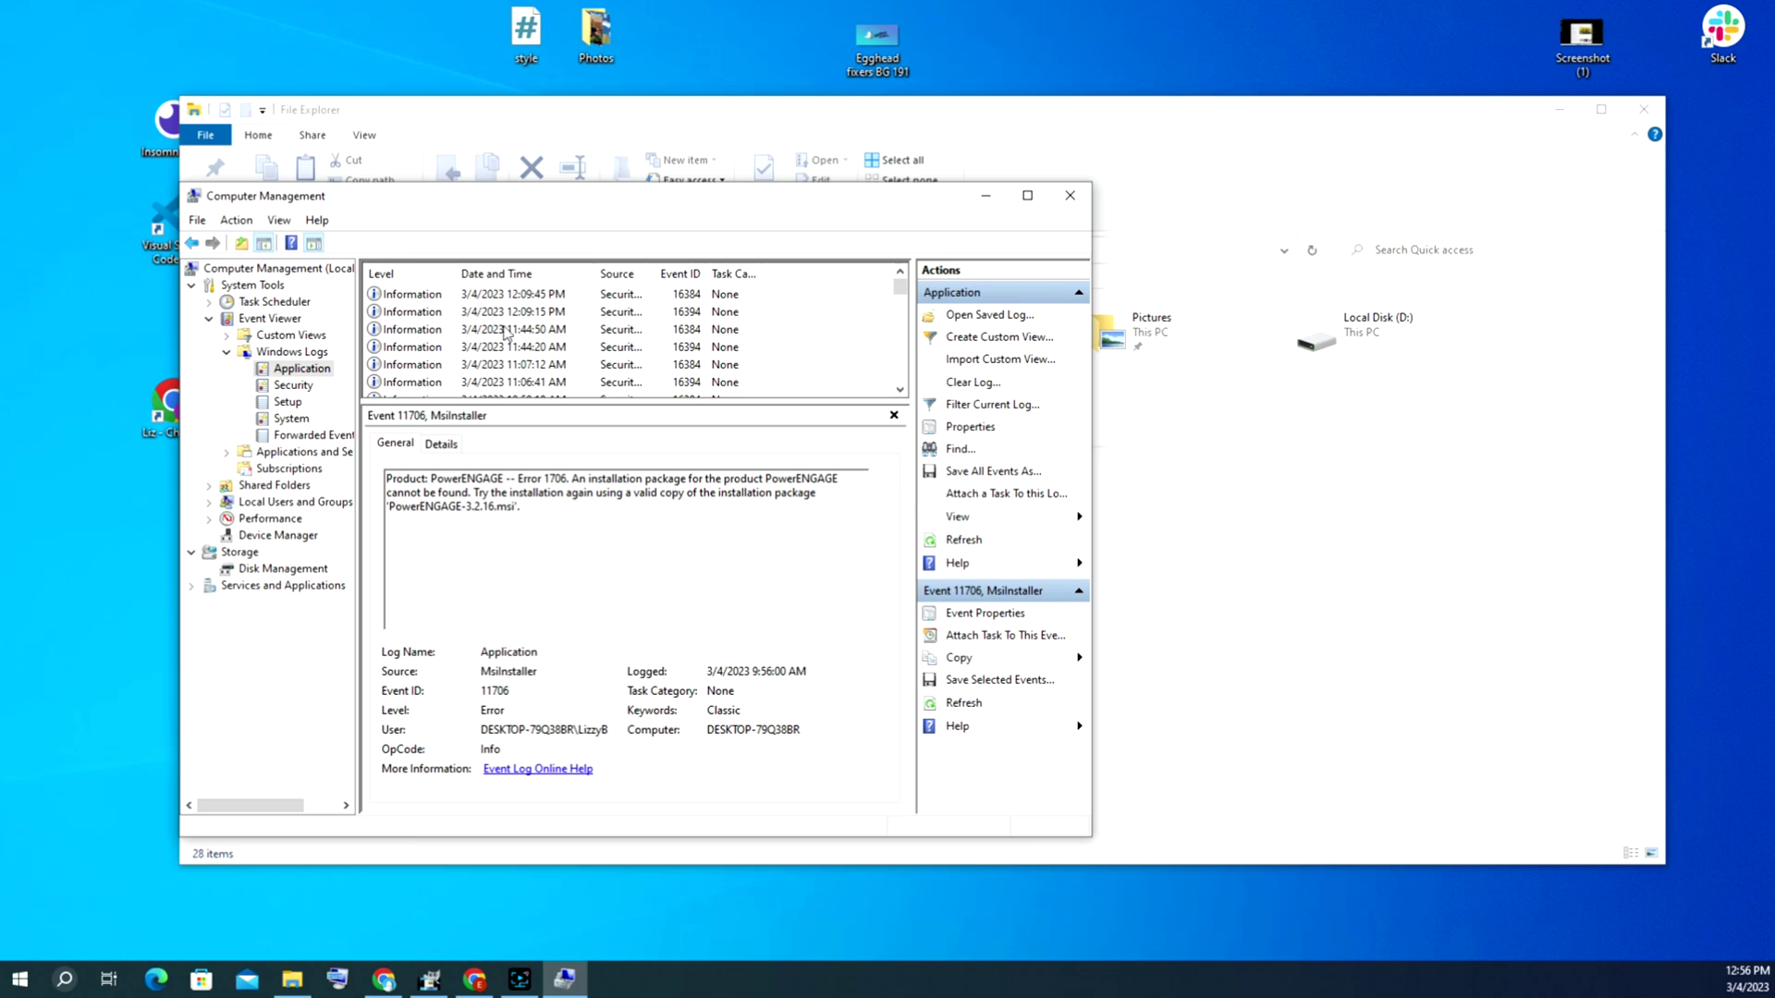
left_click_drag(568, 400, 582, 588)
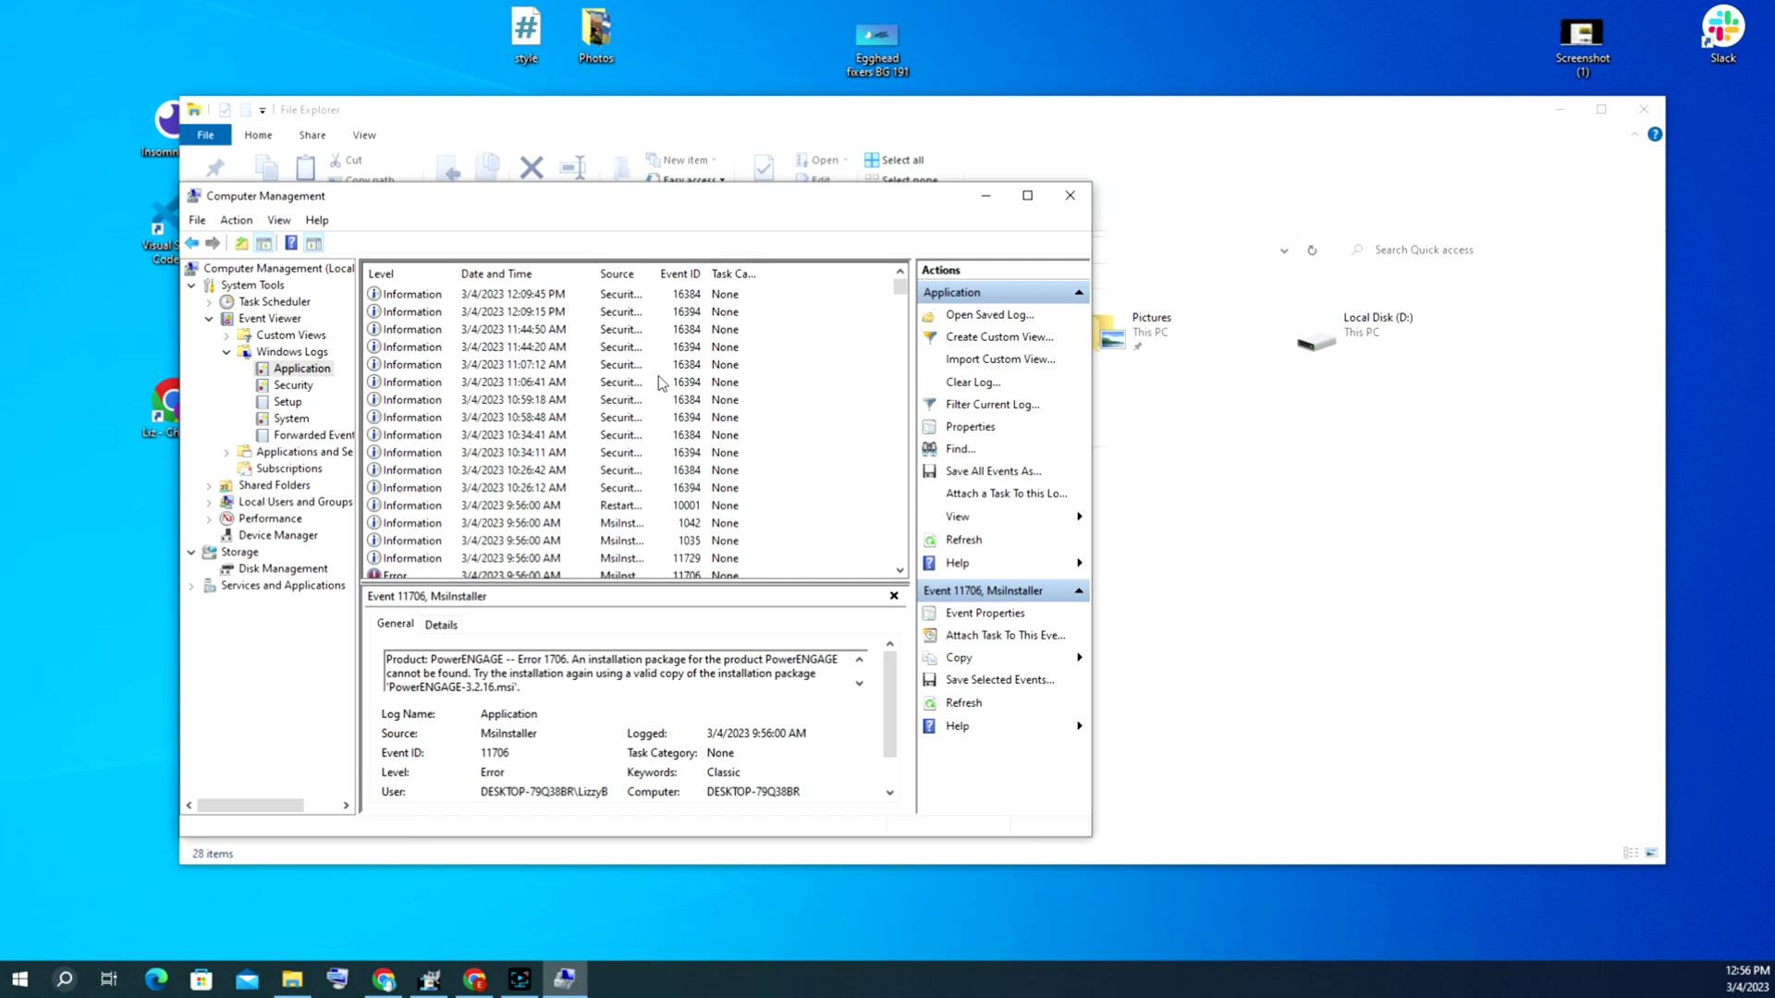
Close Computer Management and File Explorer, then run Command Prompt as administrator via a 'comm' search.
left_click(1069, 195)
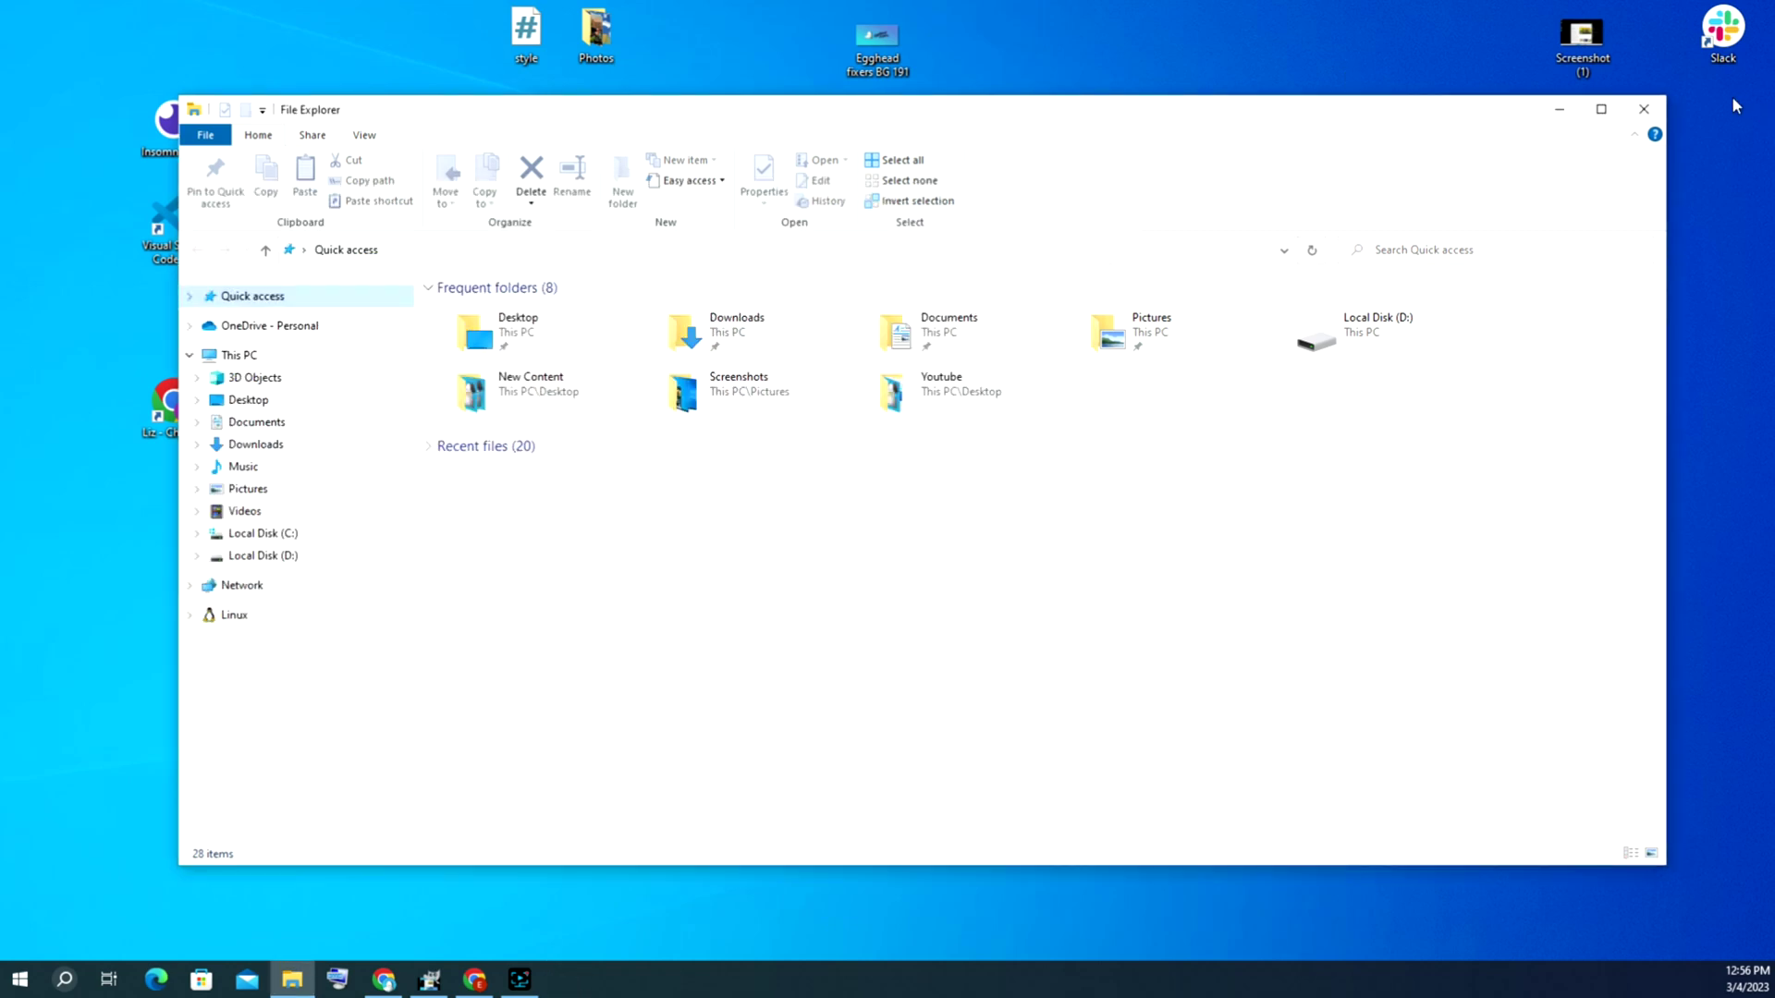
left_click(1646, 110)
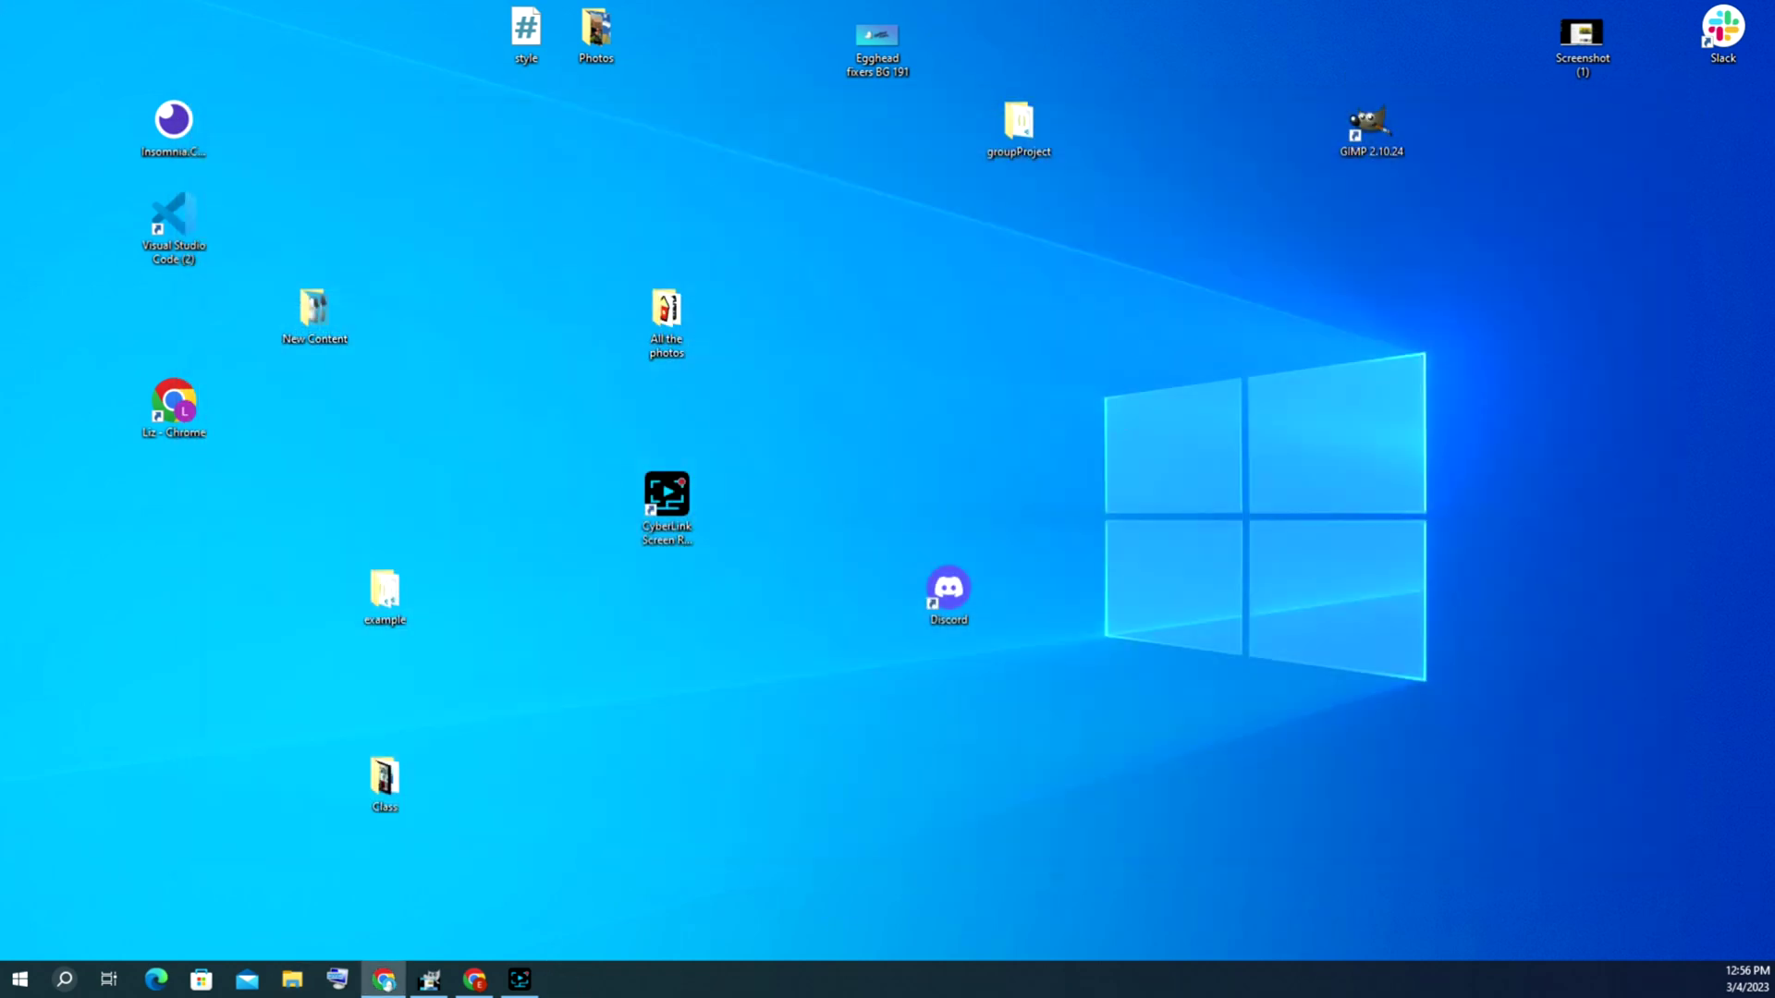
left_click(63, 979)
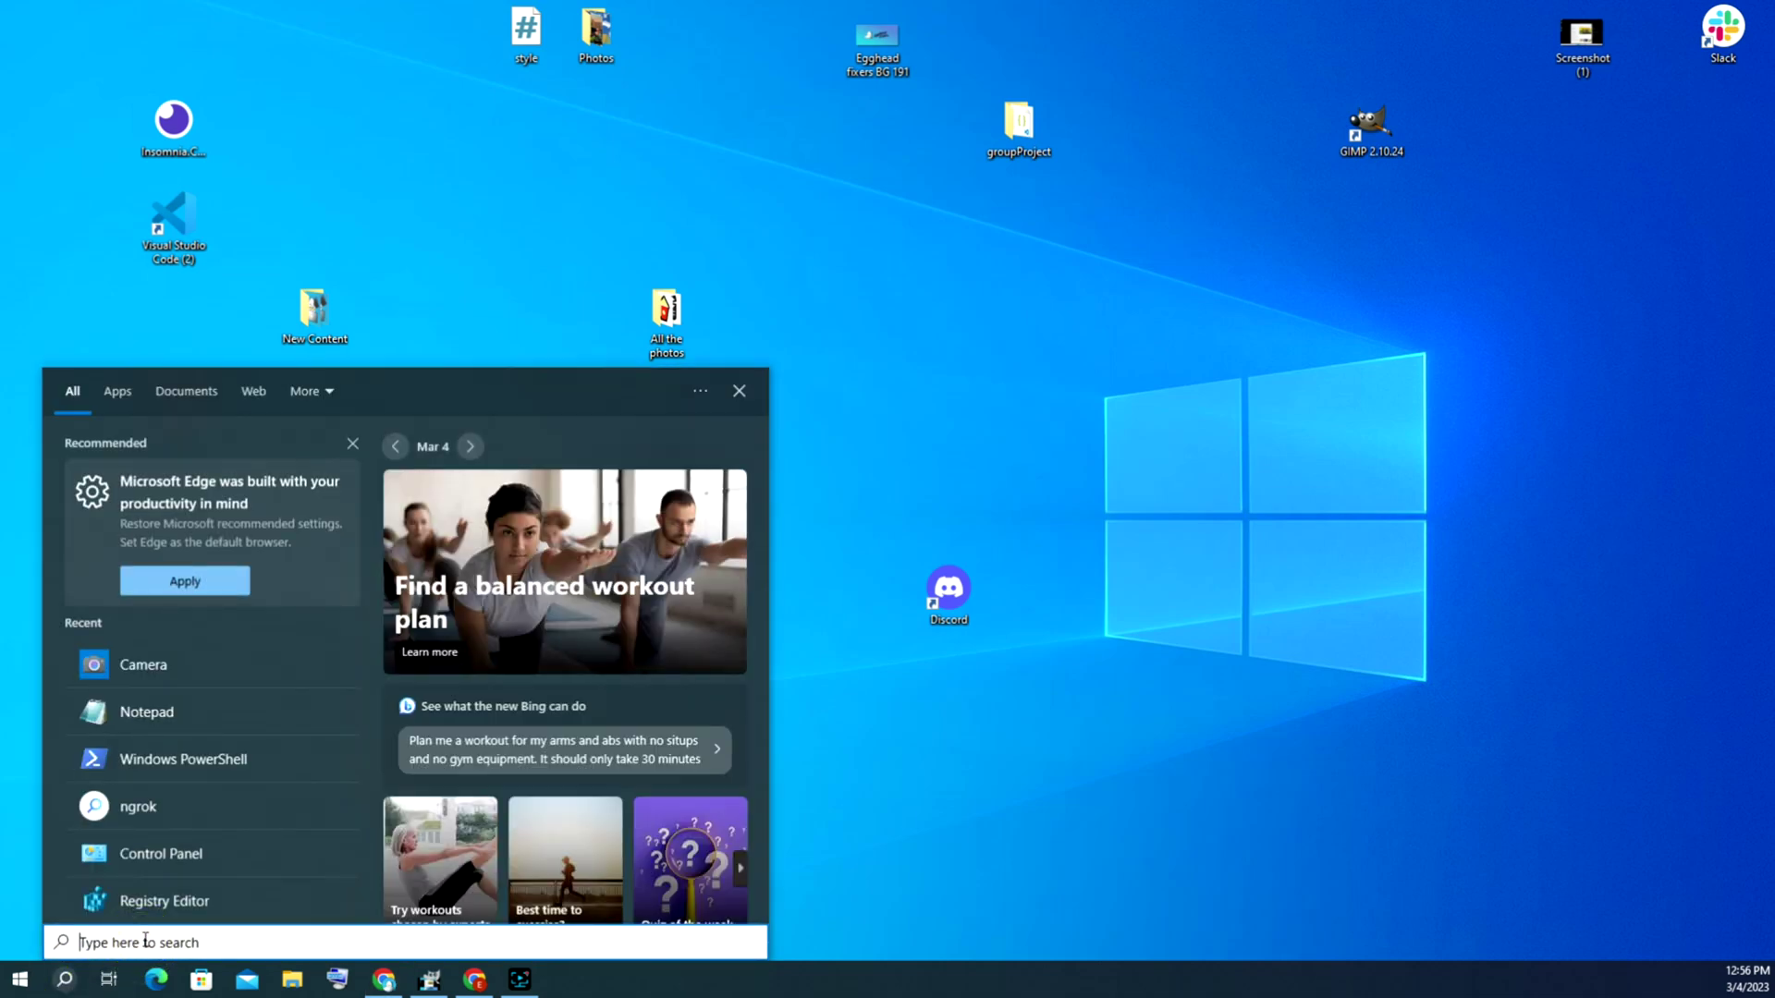
type("c")
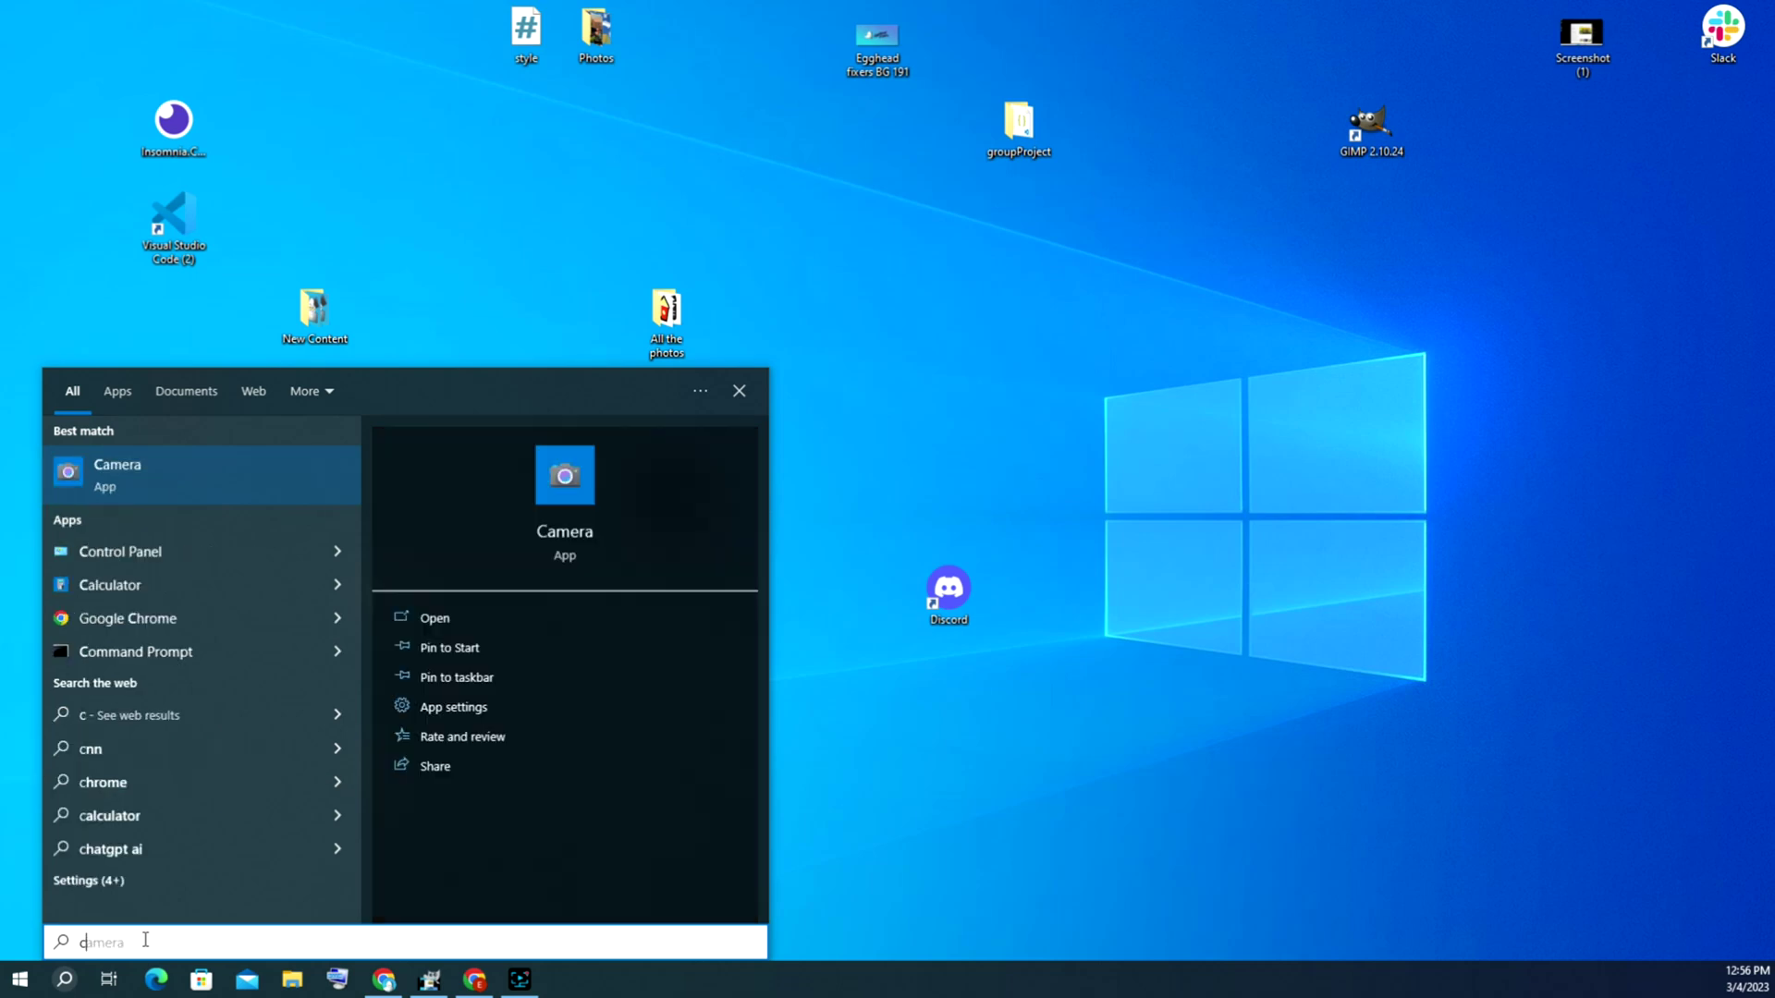
type("omm")
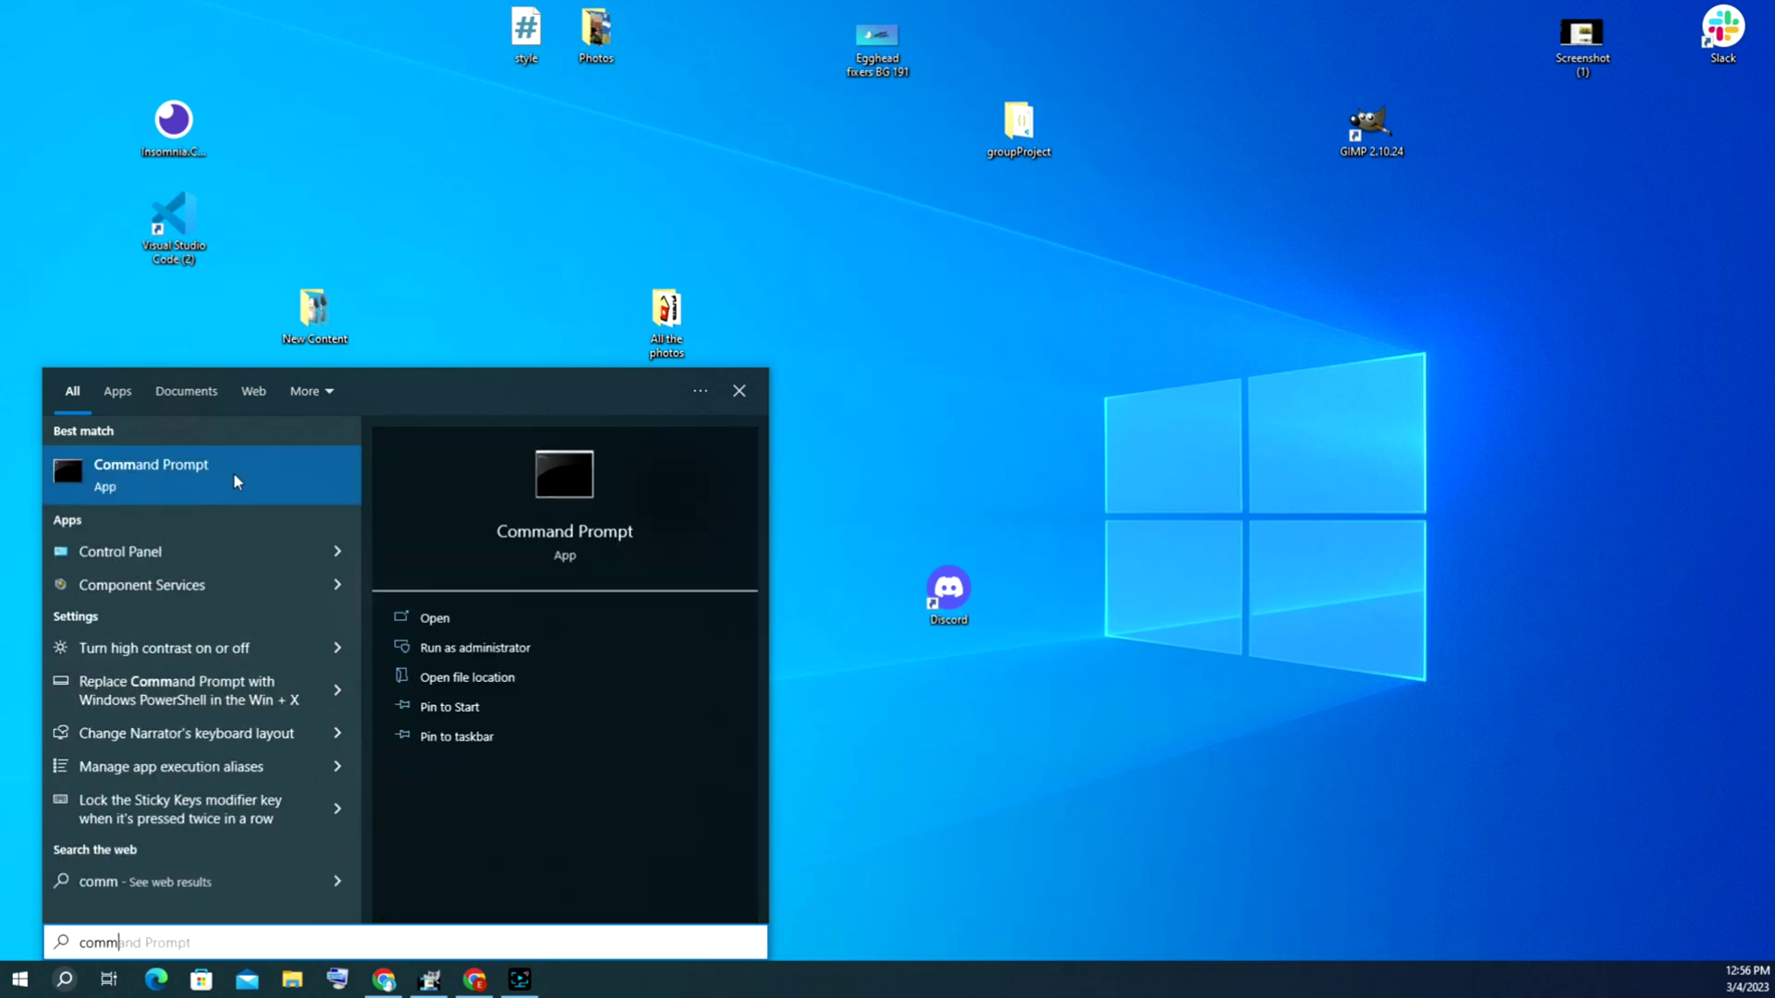
right_click(151, 472)
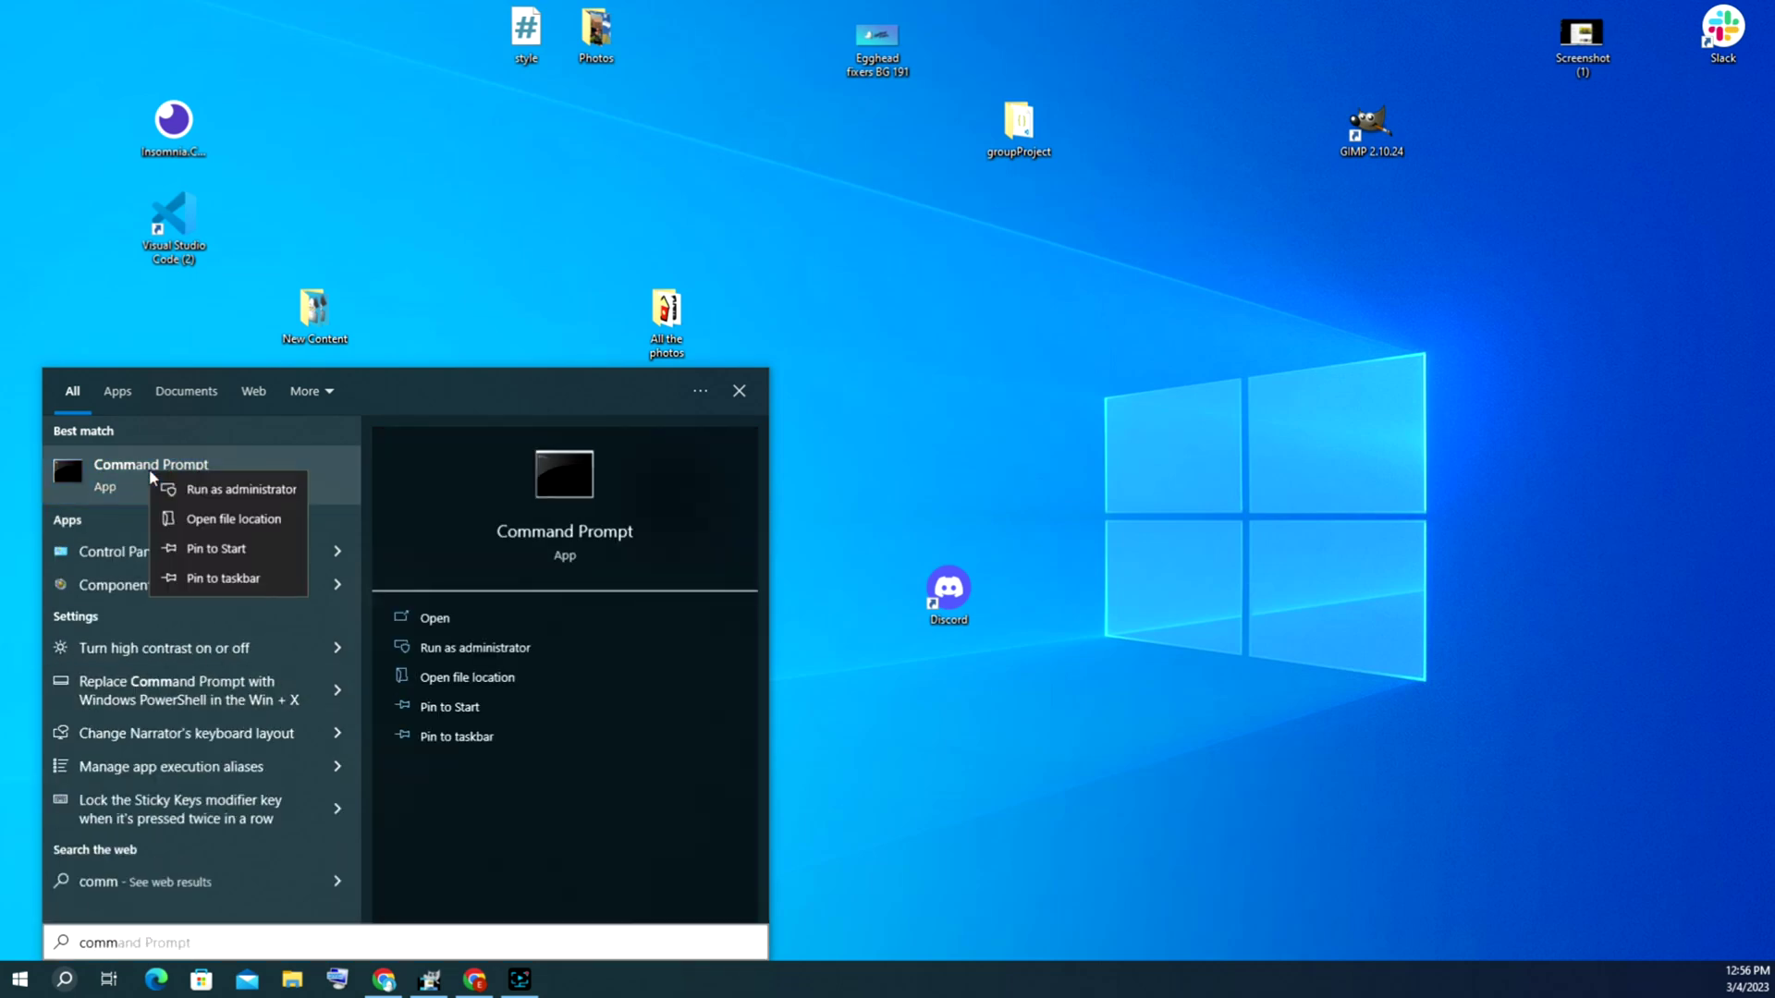
left_click(212, 491)
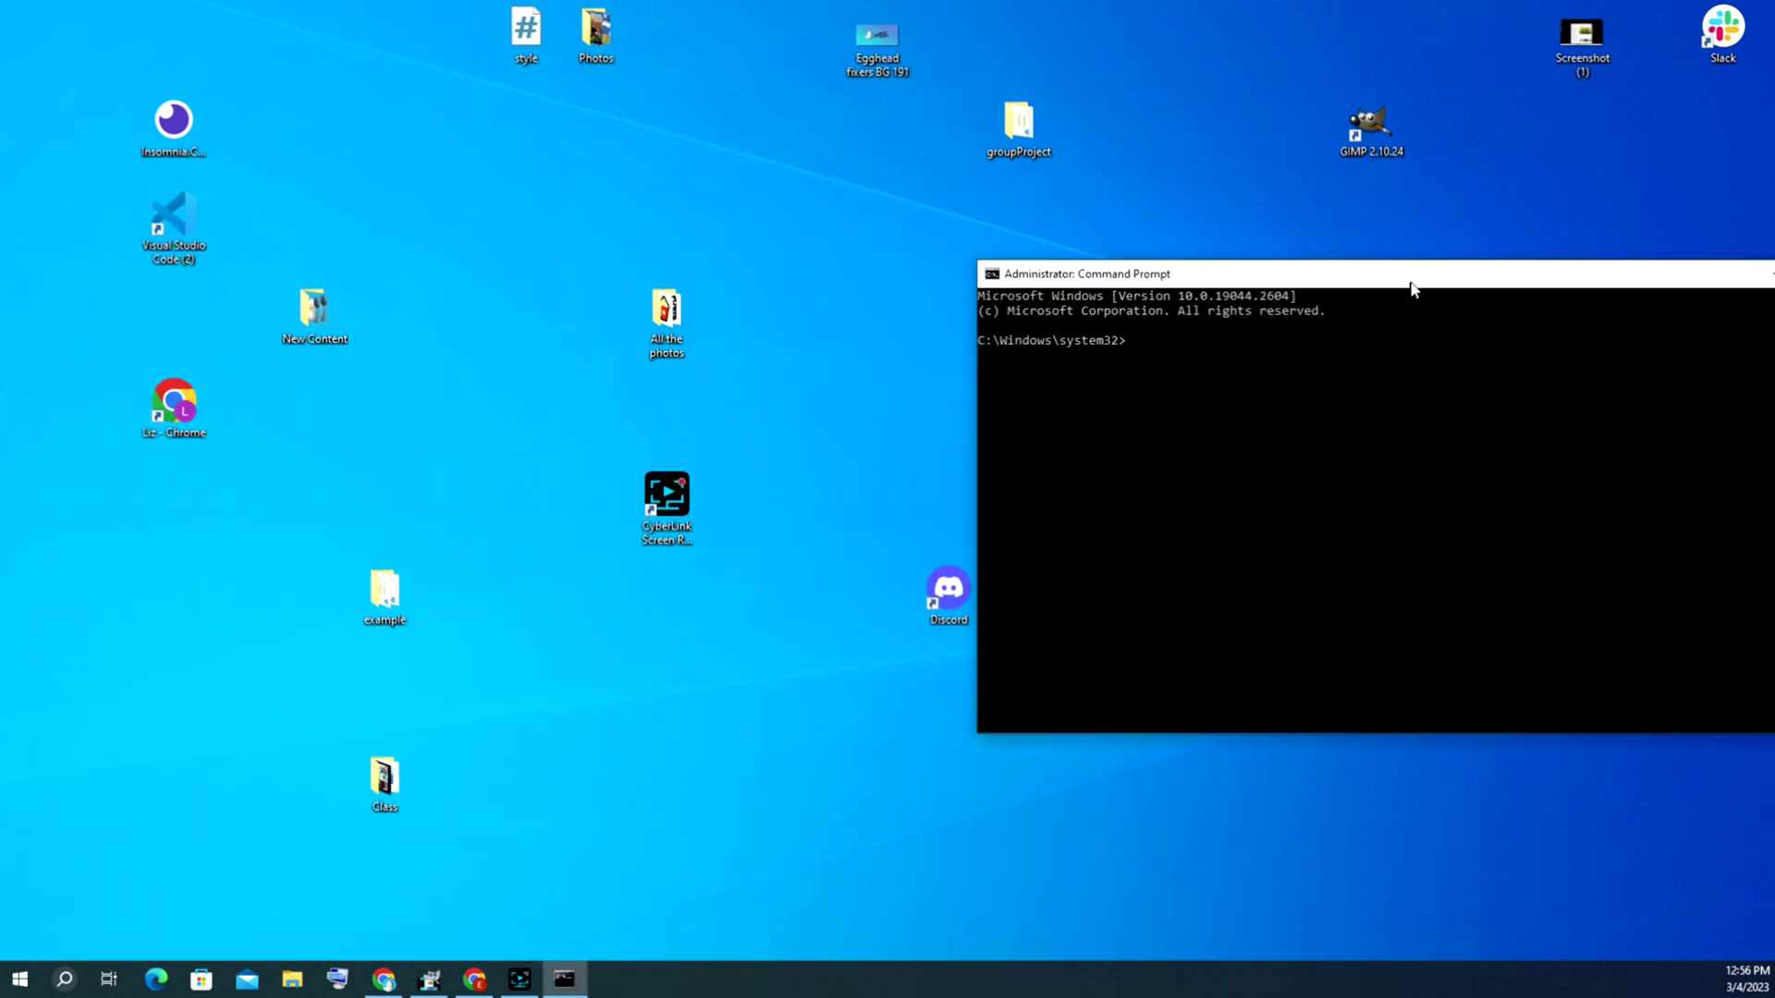
Run sfc /scannow in the administrator Command Prompt, correcting the initial typo.
left_click_drag(1411, 279, 963, 247)
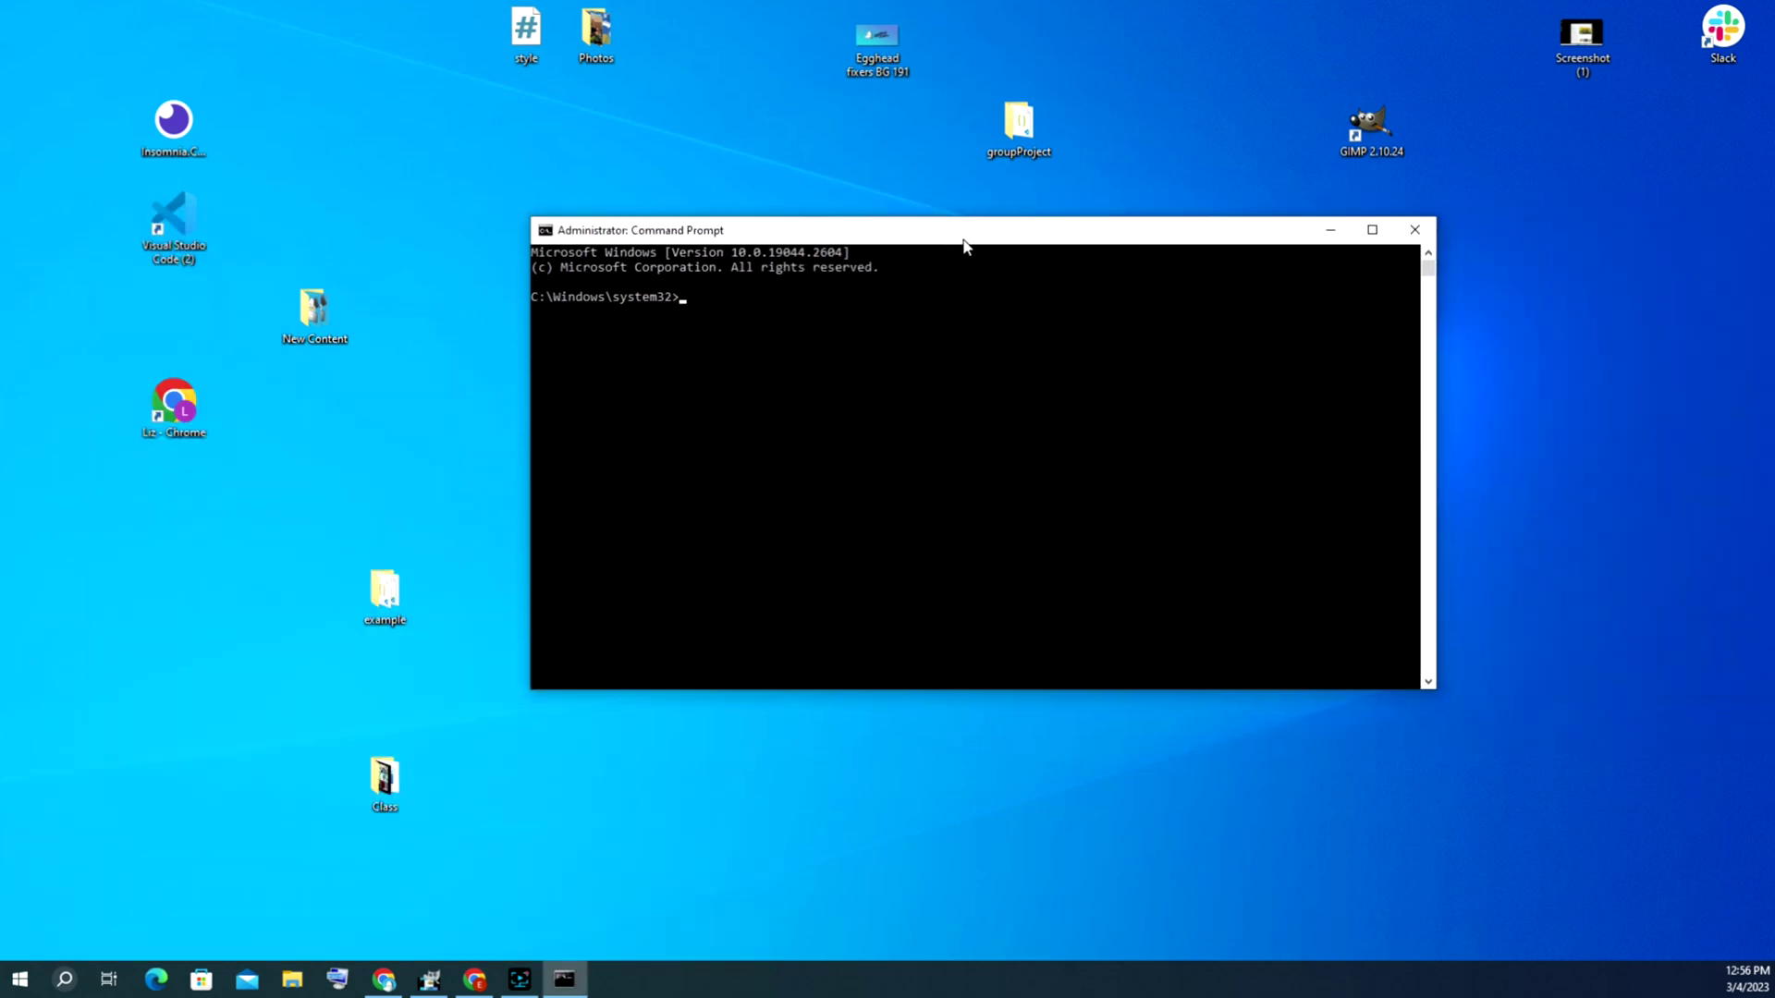
left_click(771, 281)
type("shc")
key("BackSpace")
key("BackSpace")
type("f")
type("c /scannow")
key("Return")
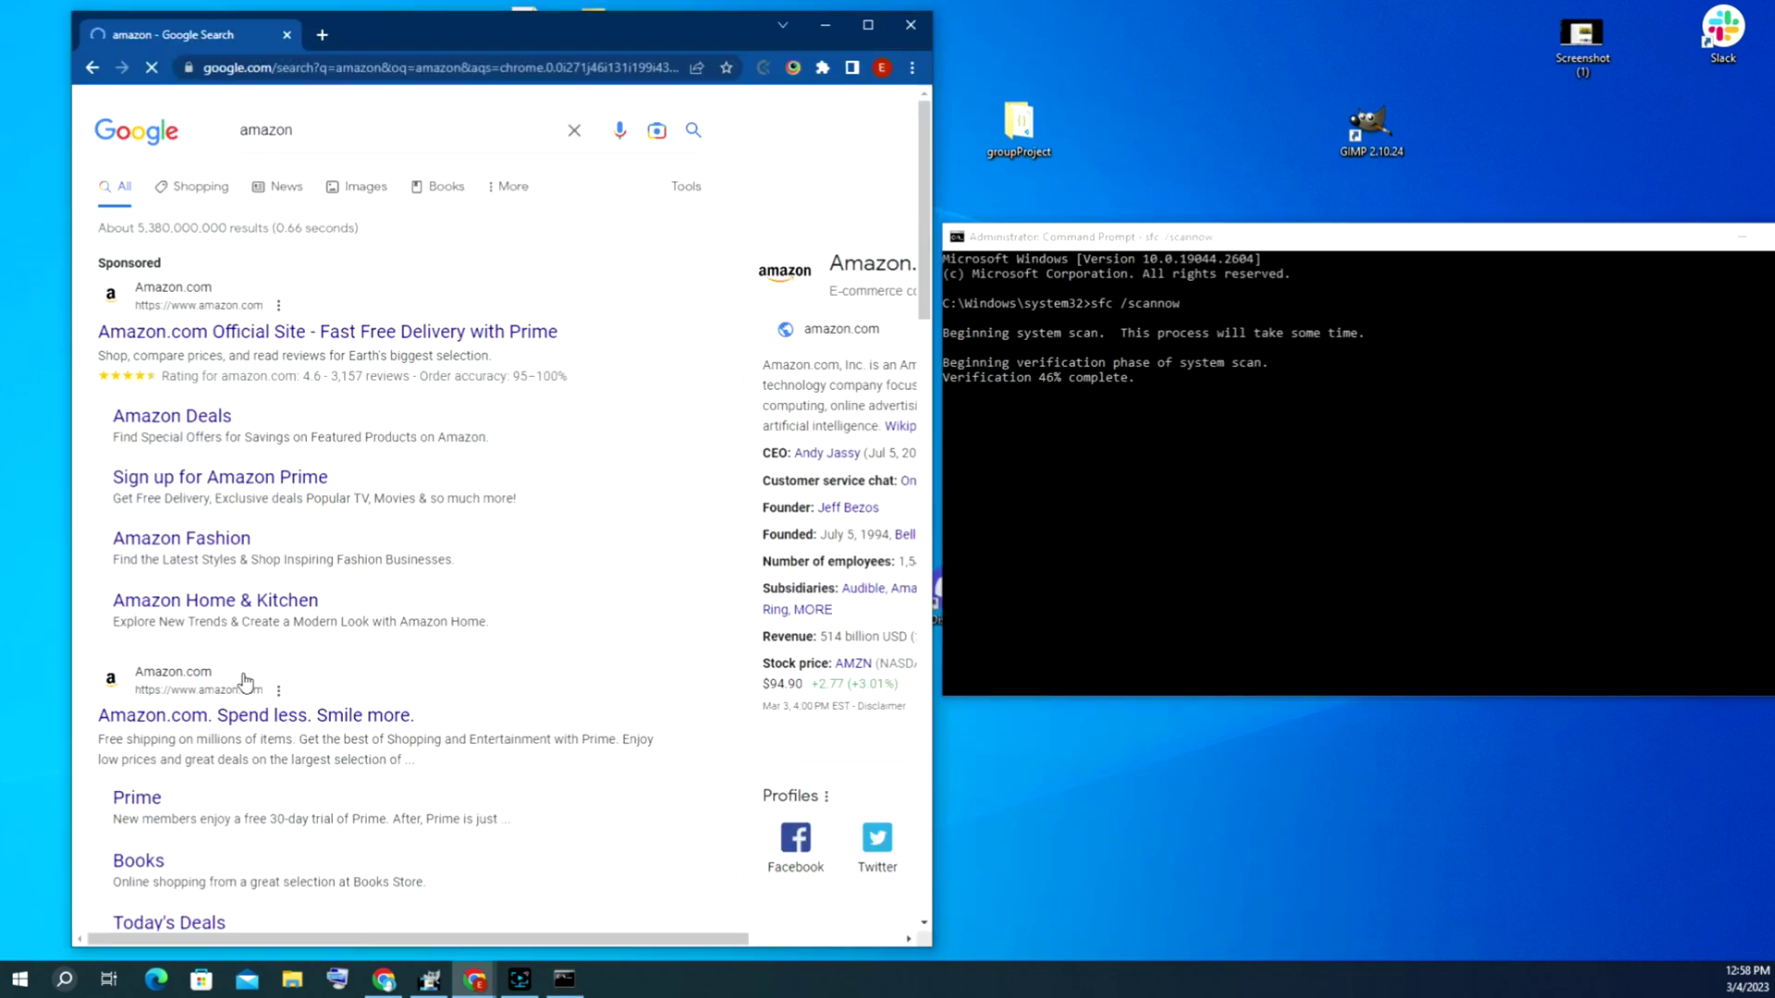
Open amazon.com from the Google results and search for 'cooling pad laptop'.
scroll(342, 608, "down", 2)
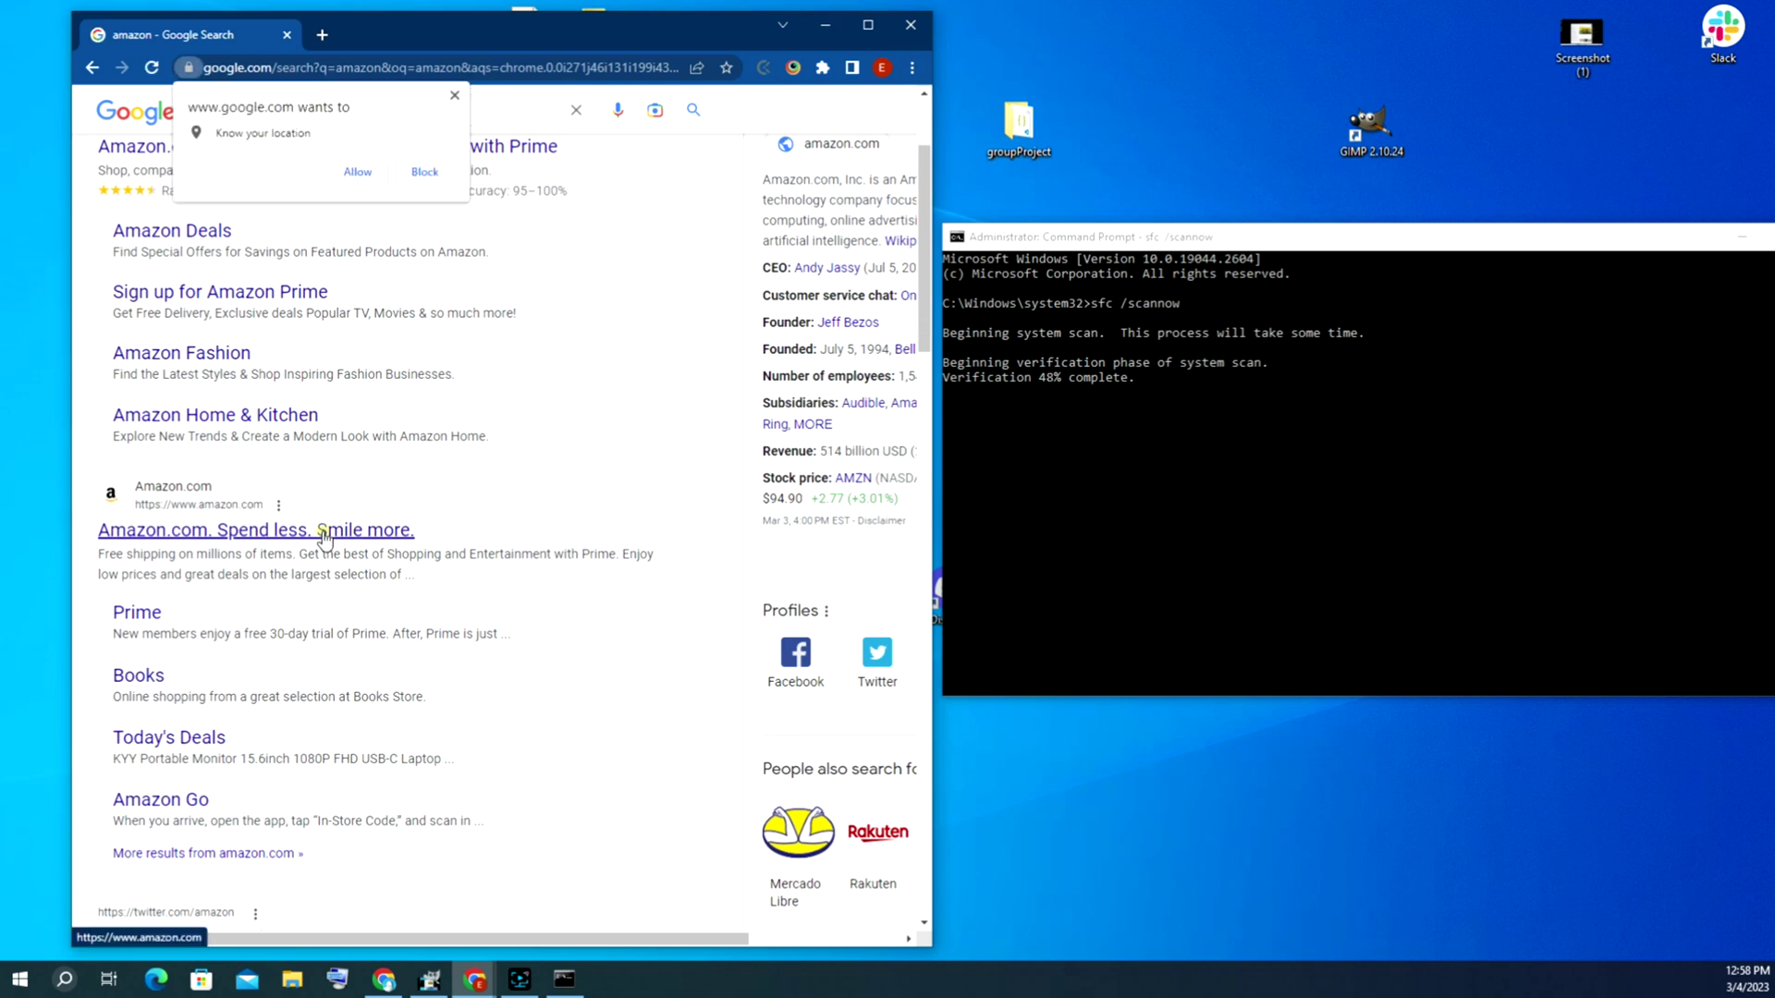
left_click(321, 530)
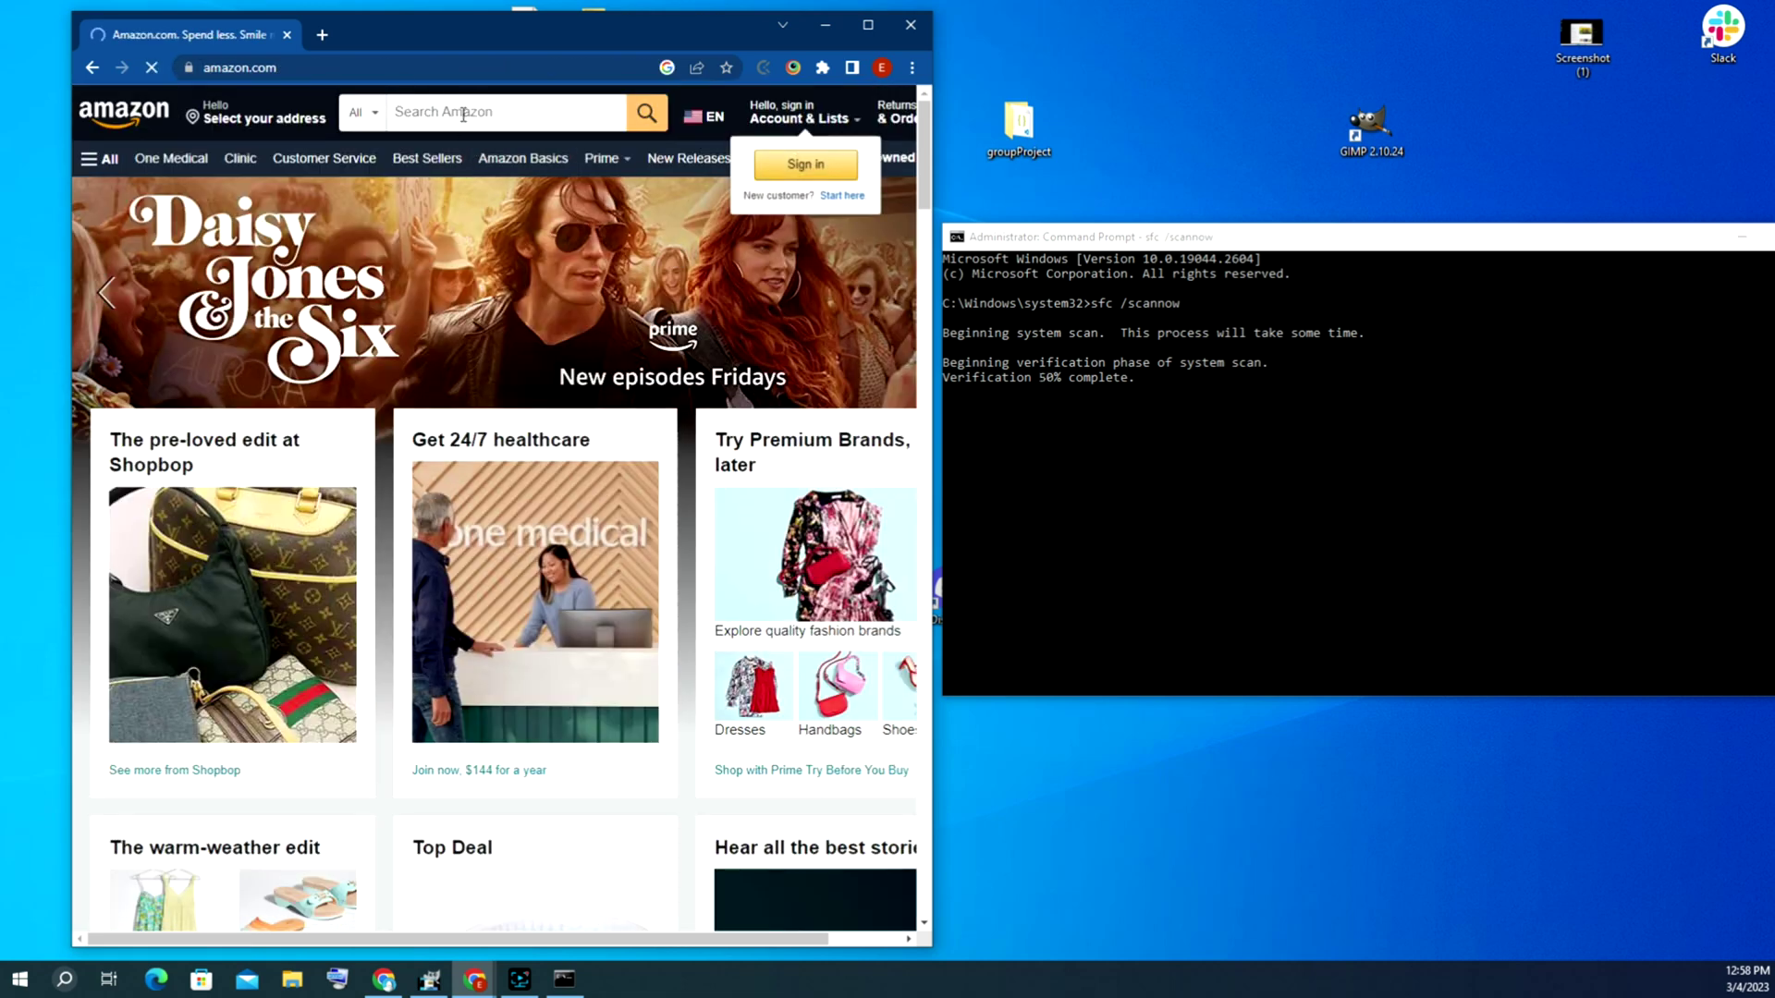
left_click(464, 112)
mouse_move(741, 117)
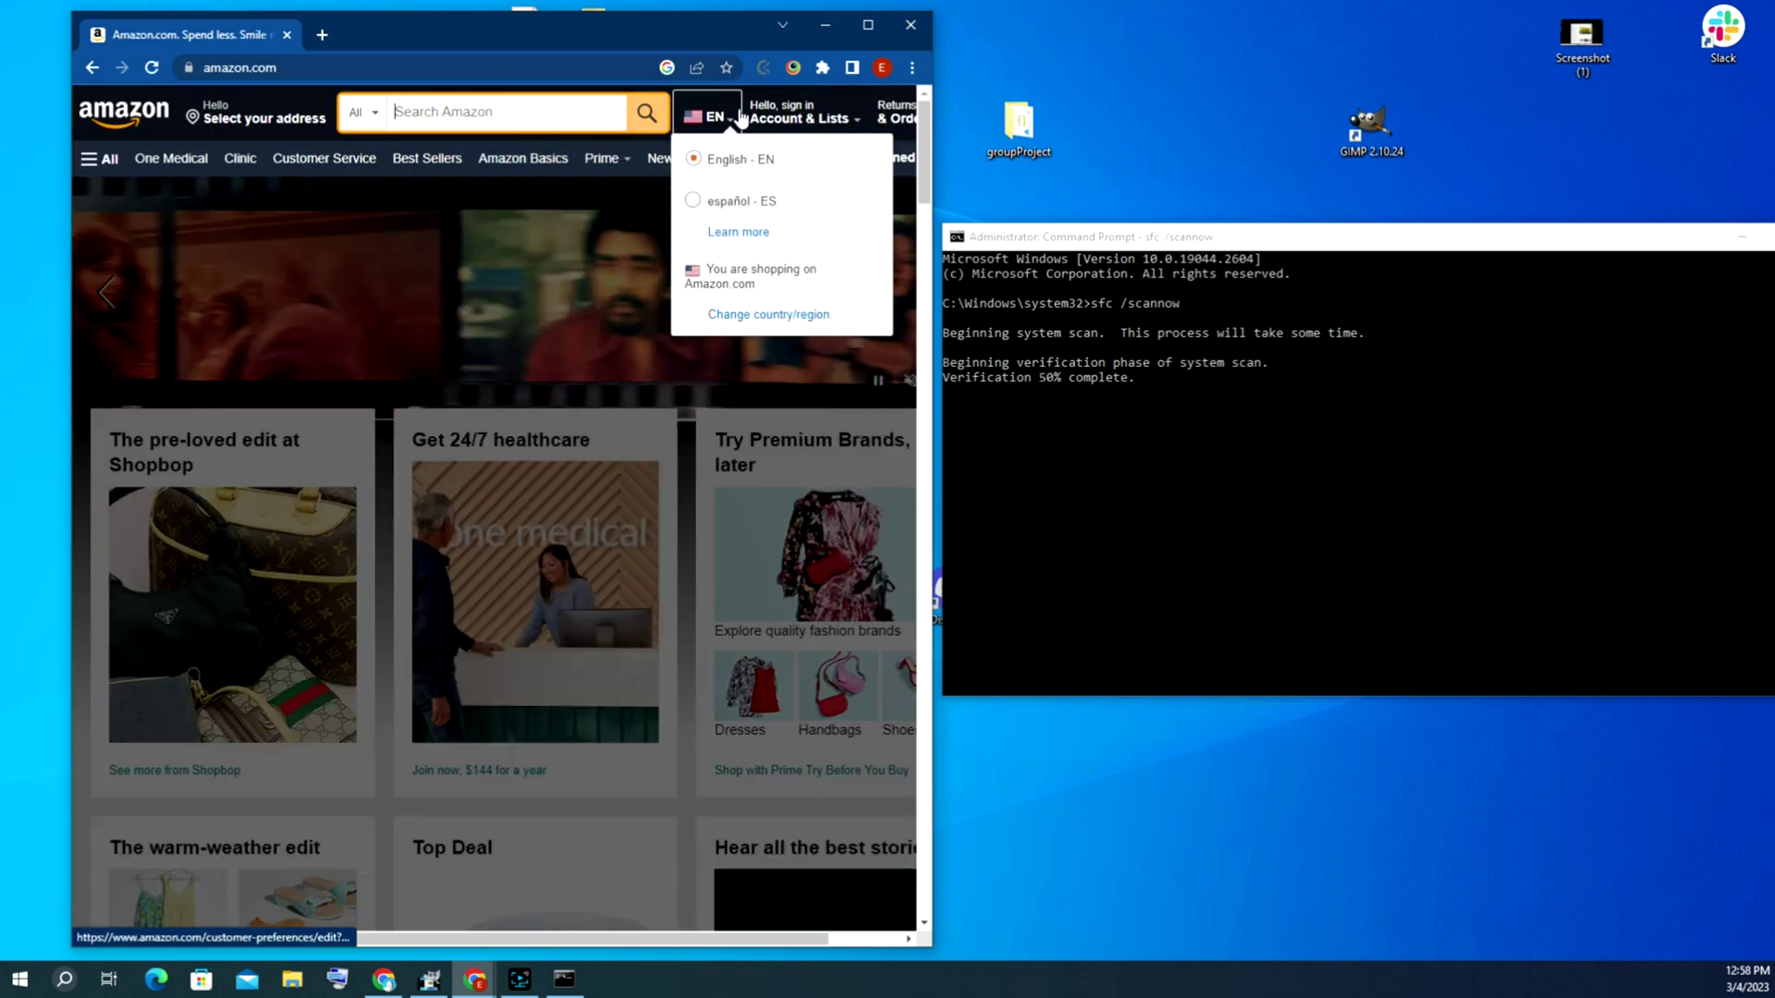
type("co")
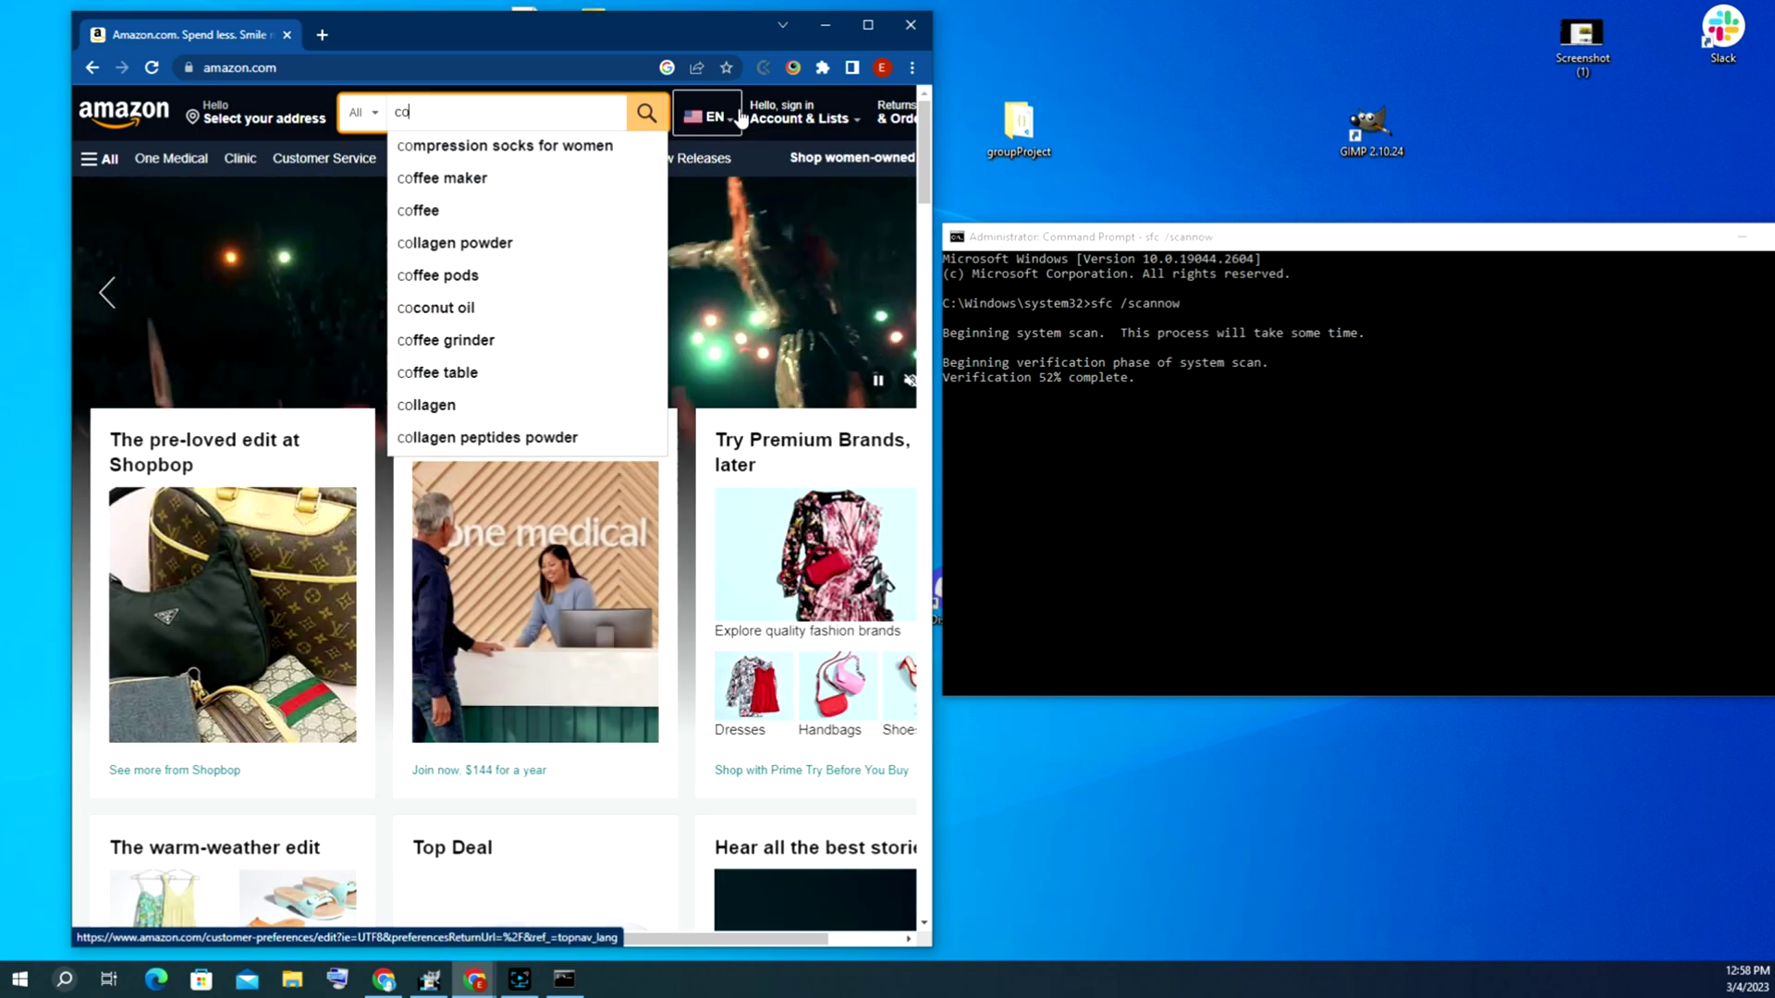
type("oling pad ")
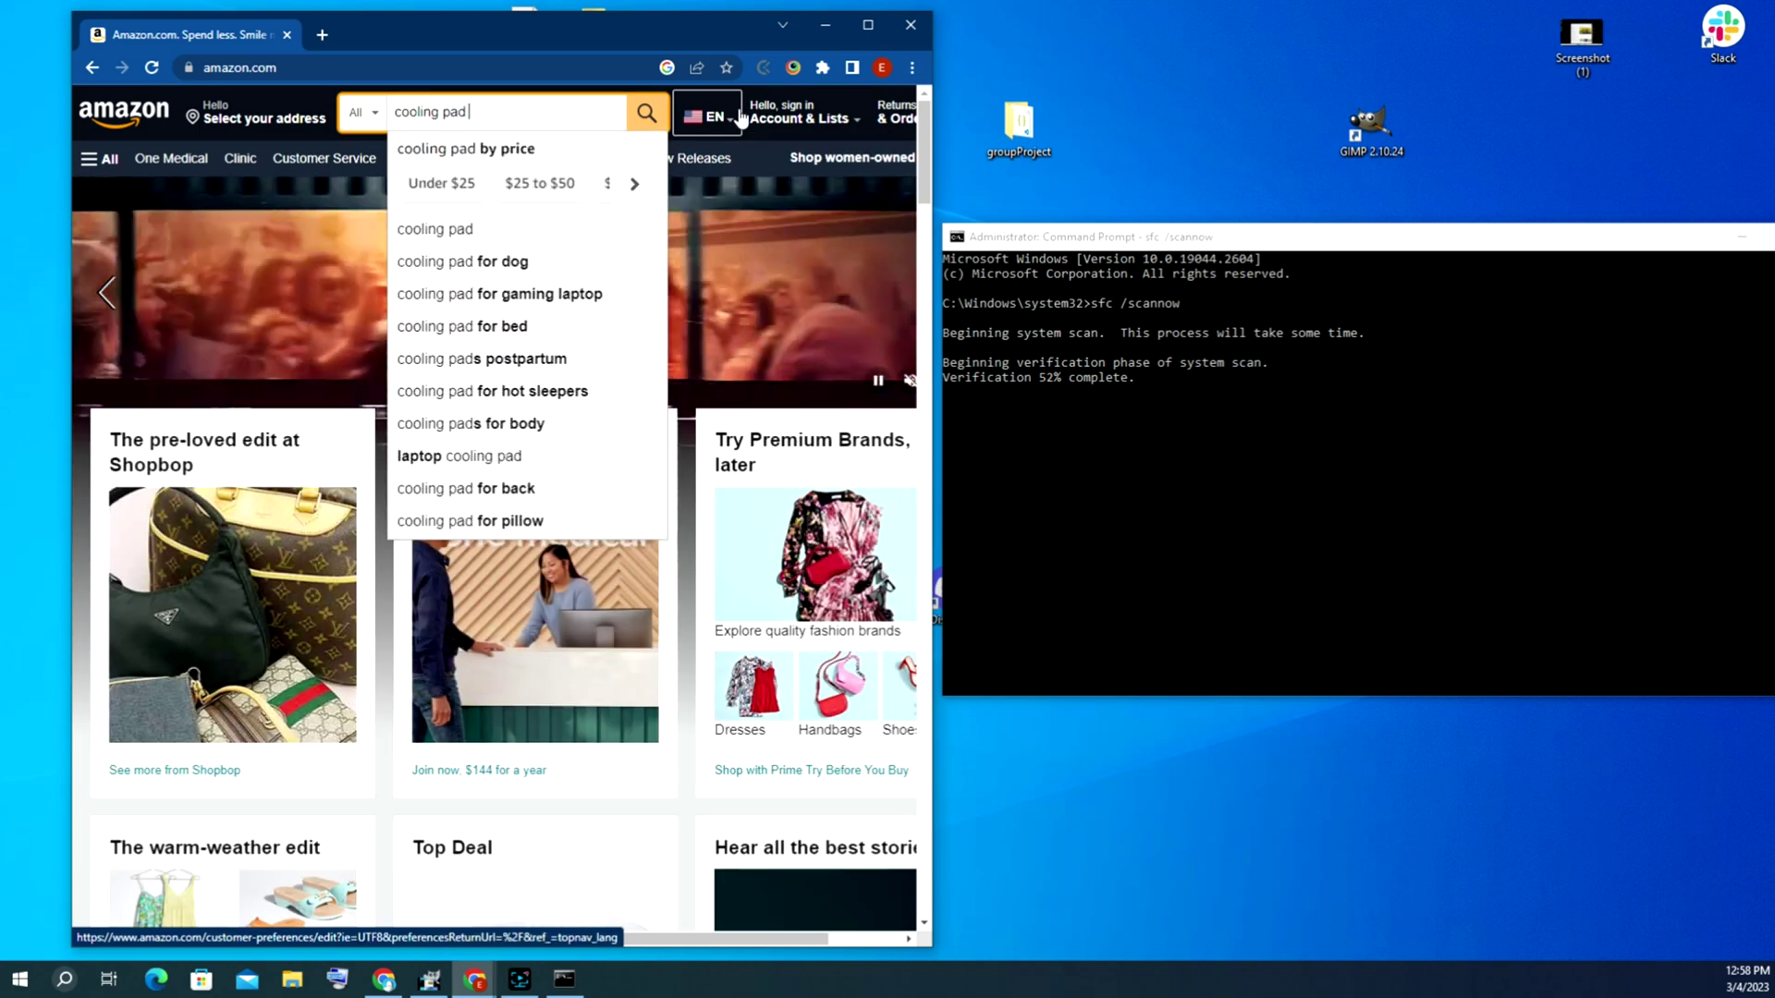
type("laptop")
key("Return")
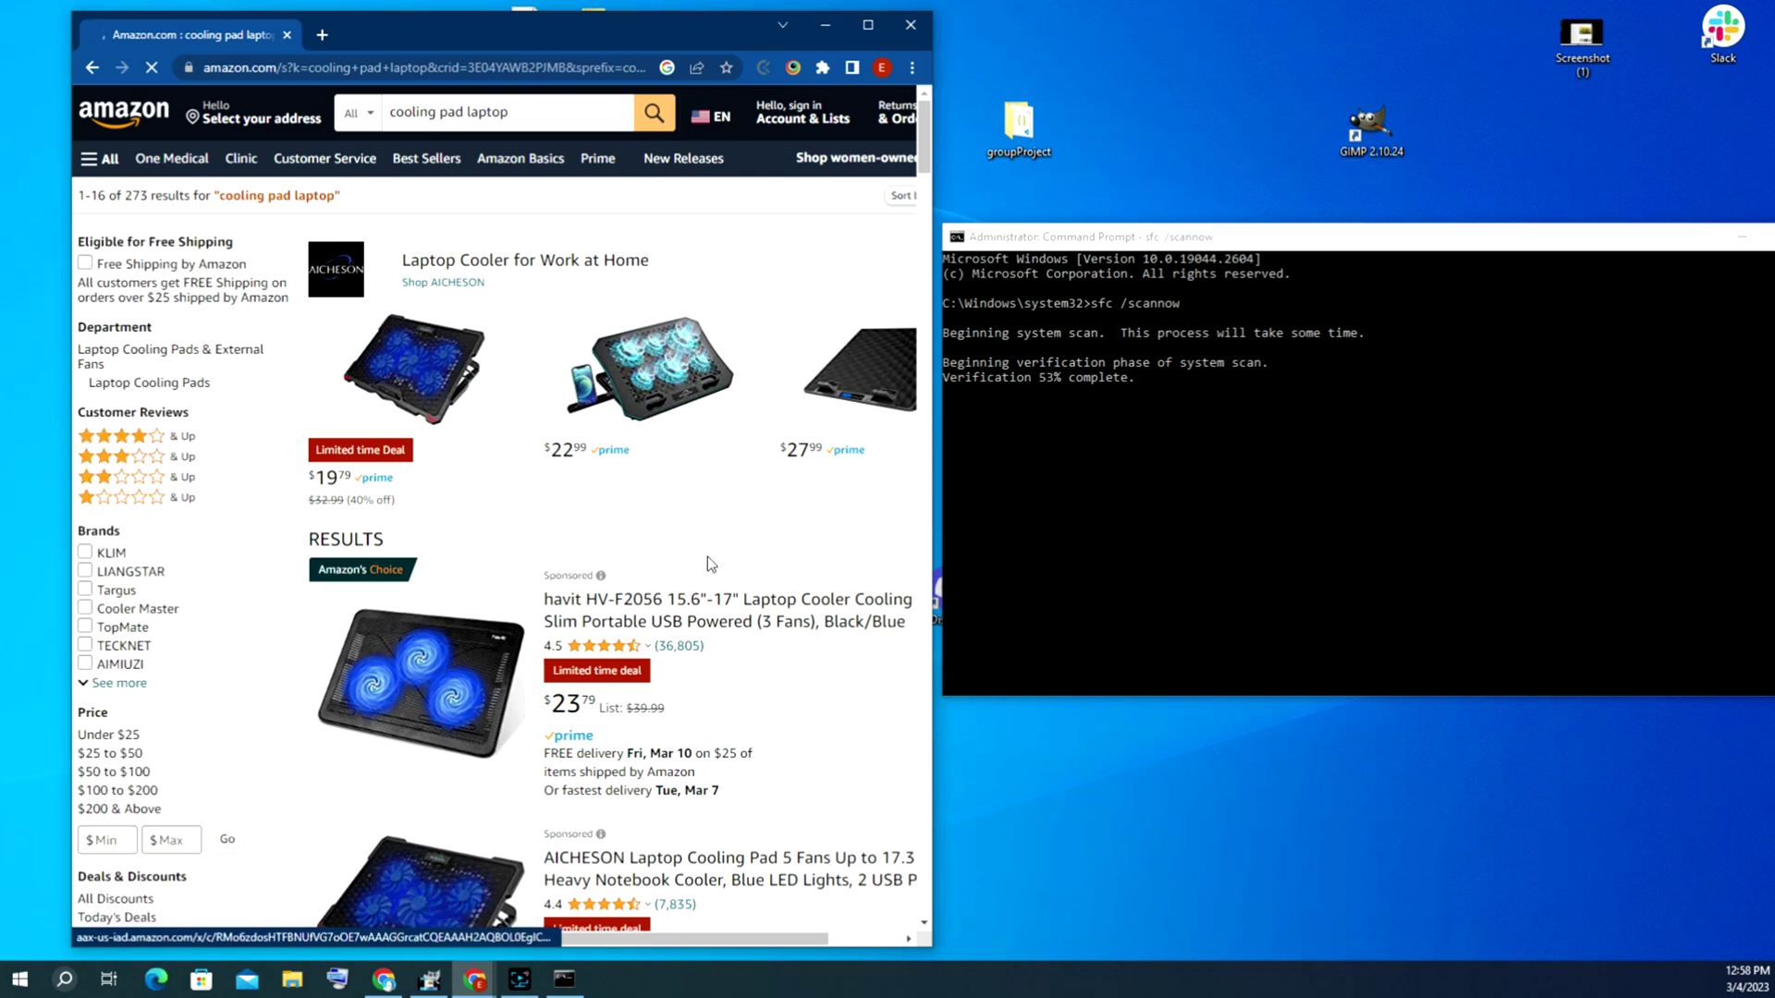
Scroll through the cooling pad results and widen Chrome over the console.
scroll(452, 631, "down", 10)
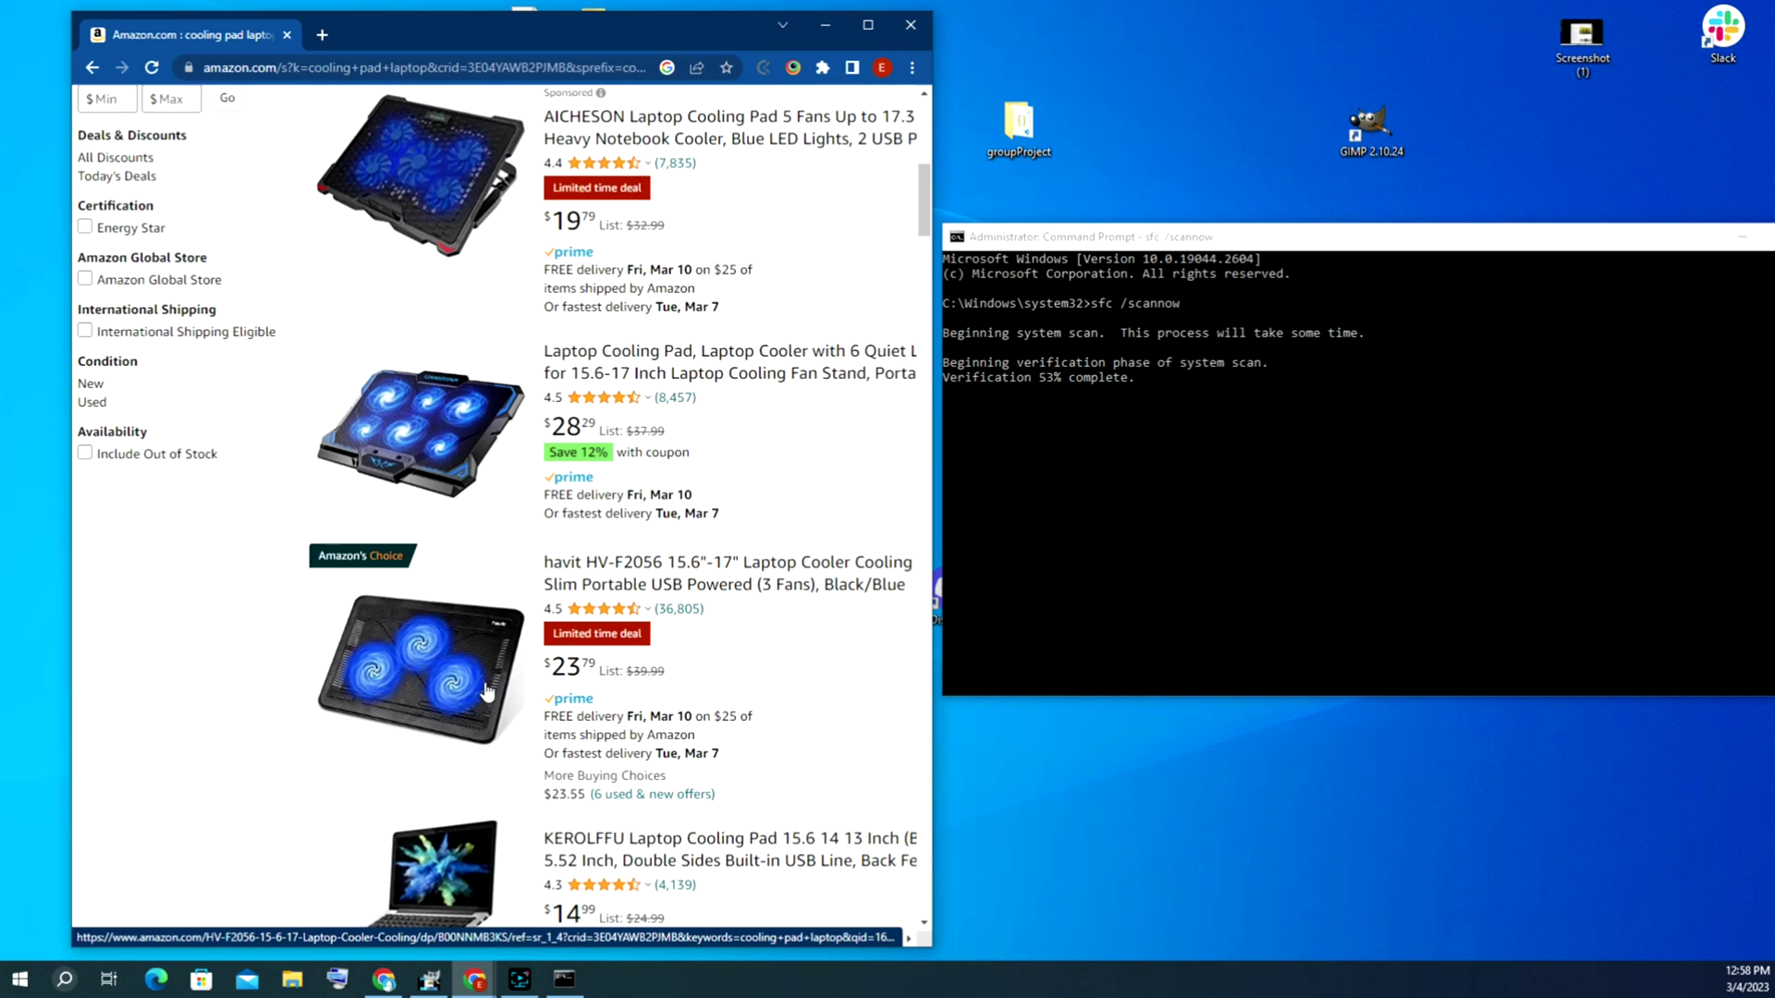
scroll(447, 347, "down", 6)
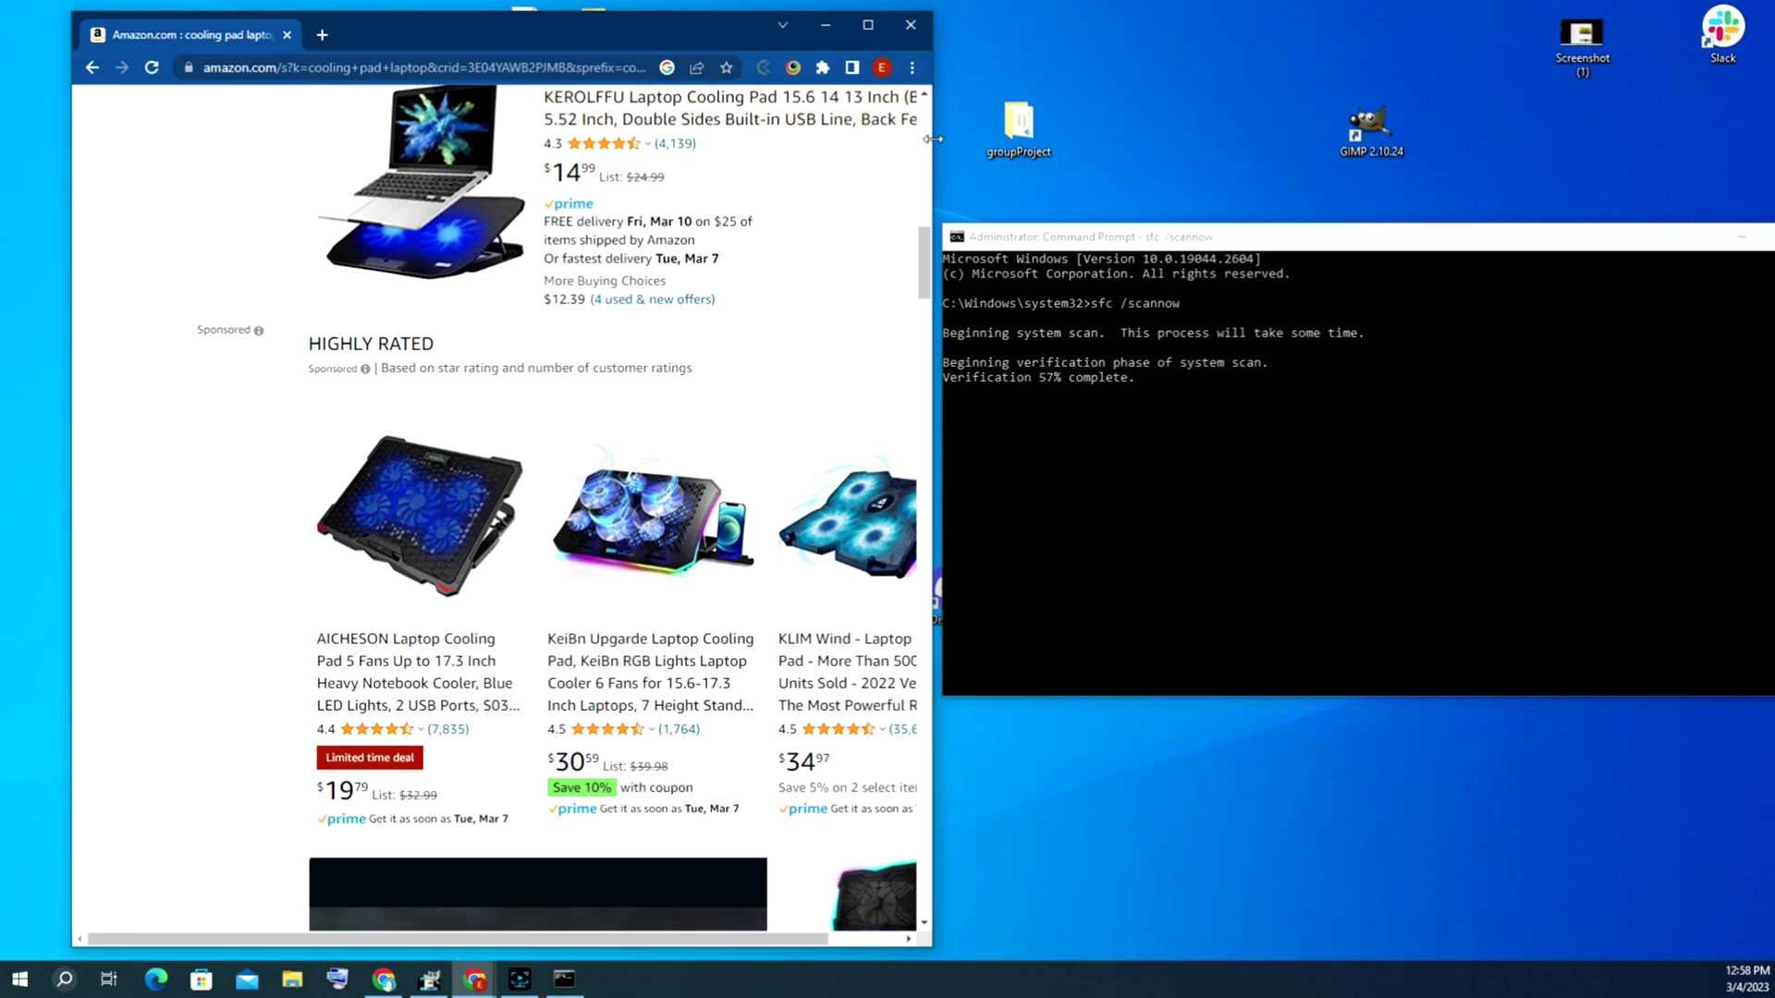
left_click_drag(932, 138, 1222, 141)
scroll(717, 436, "up", 10)
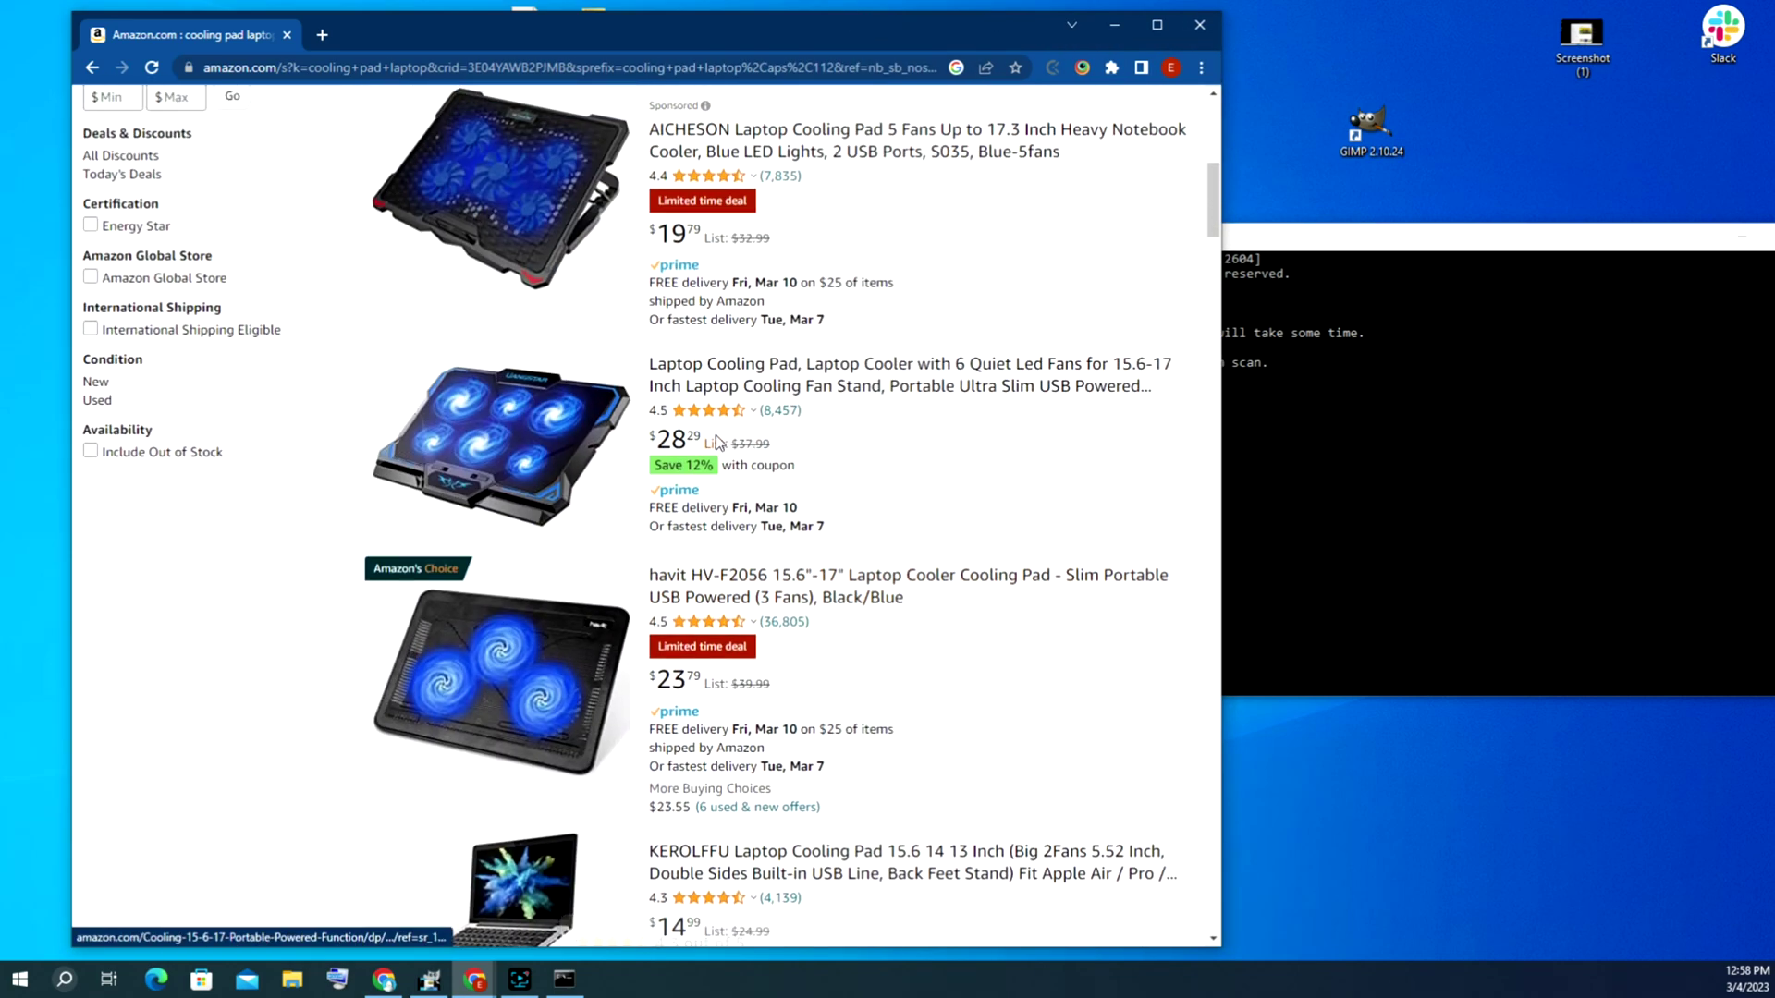
scroll(717, 436, "up", 1)
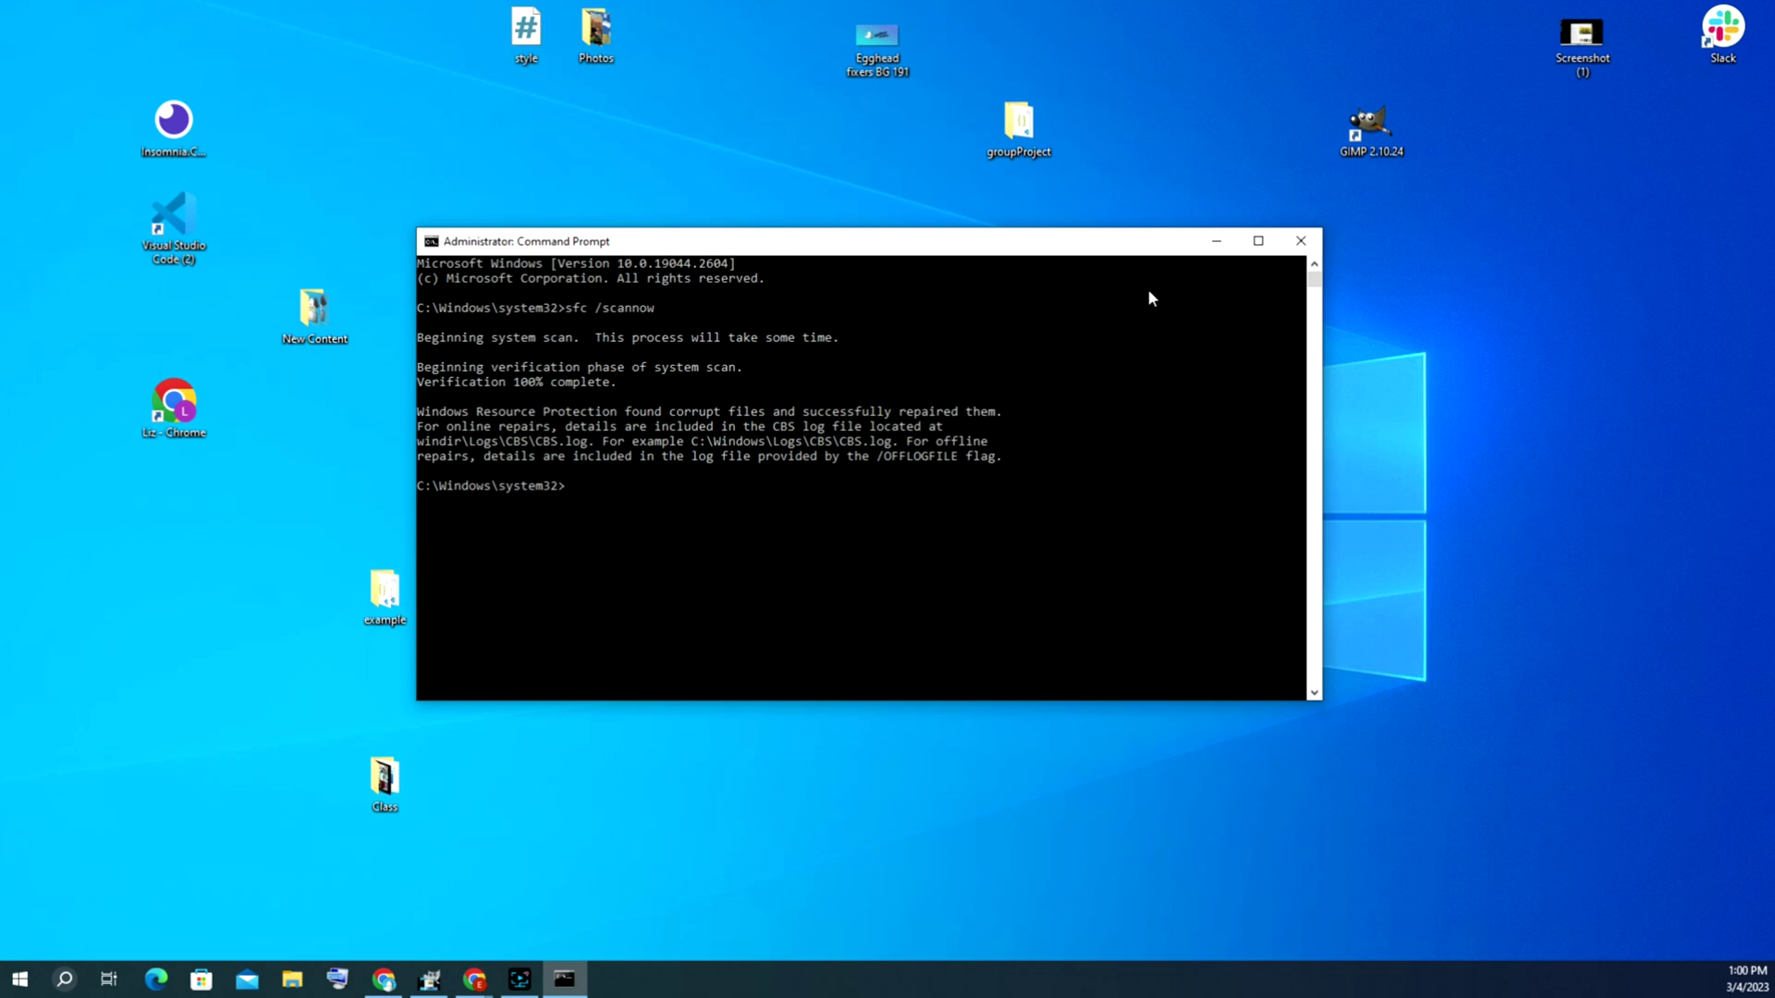
left_click(179, 703)
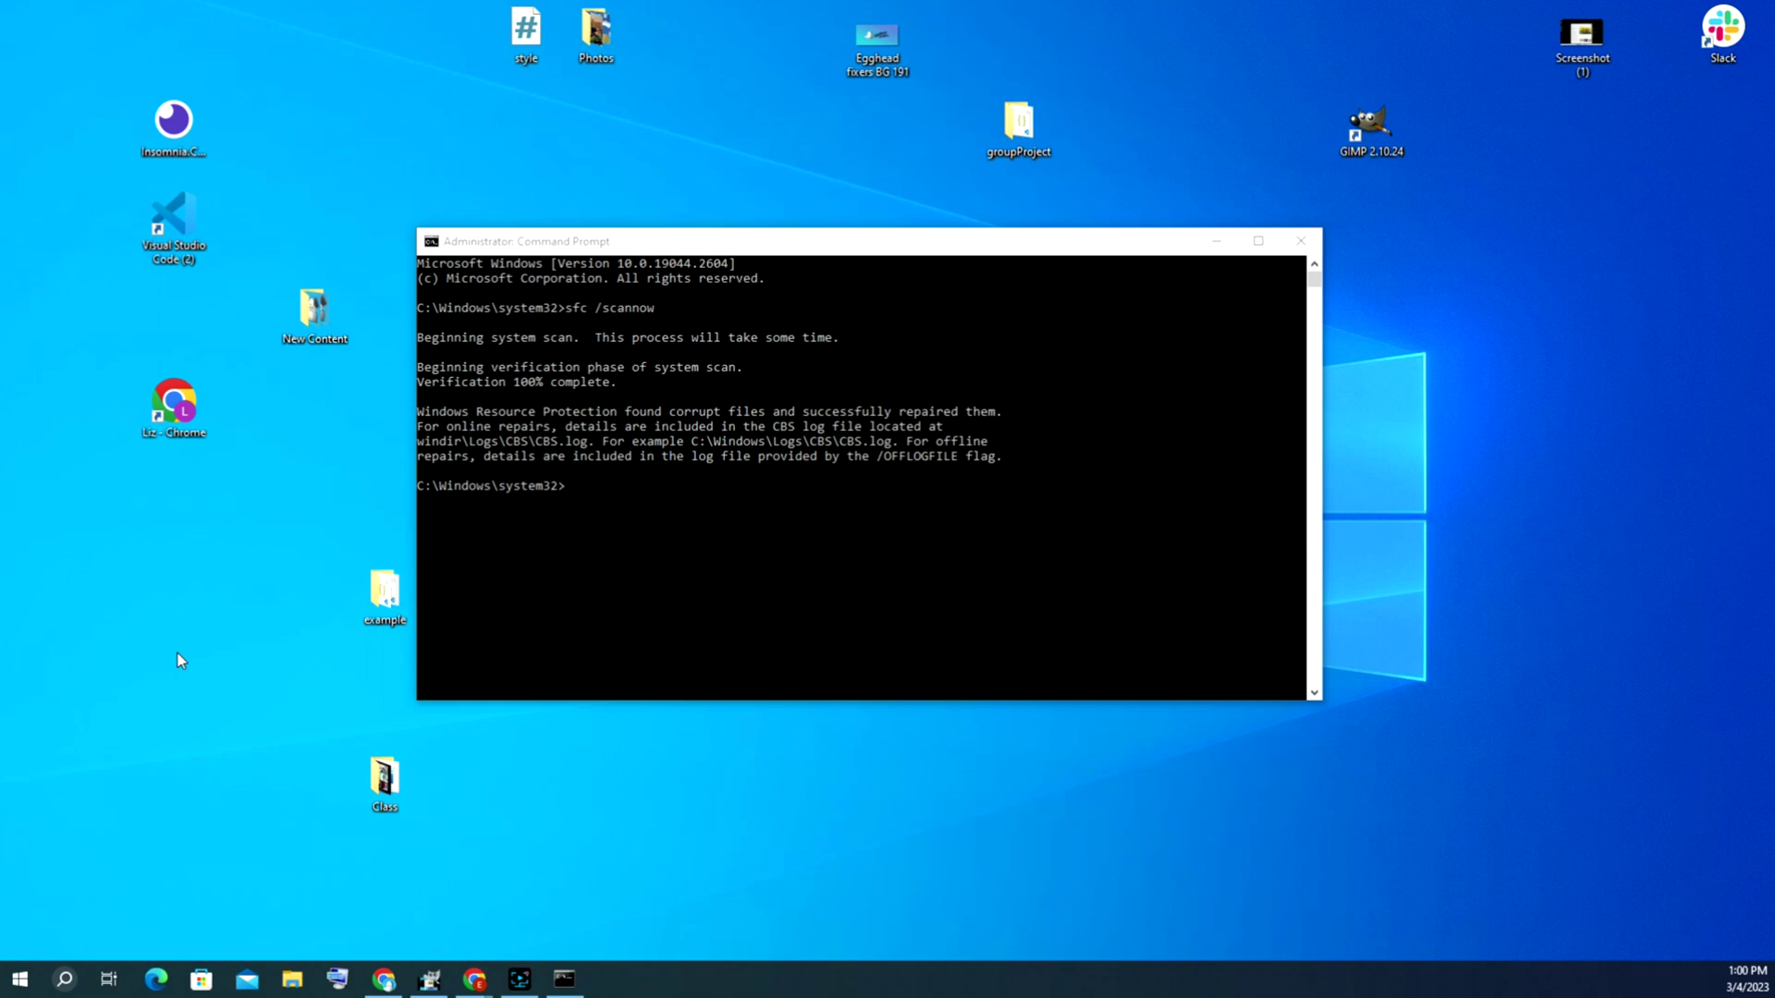
Close Command Prompt and run mdsched.exe from the Run dialog.
key("super+r")
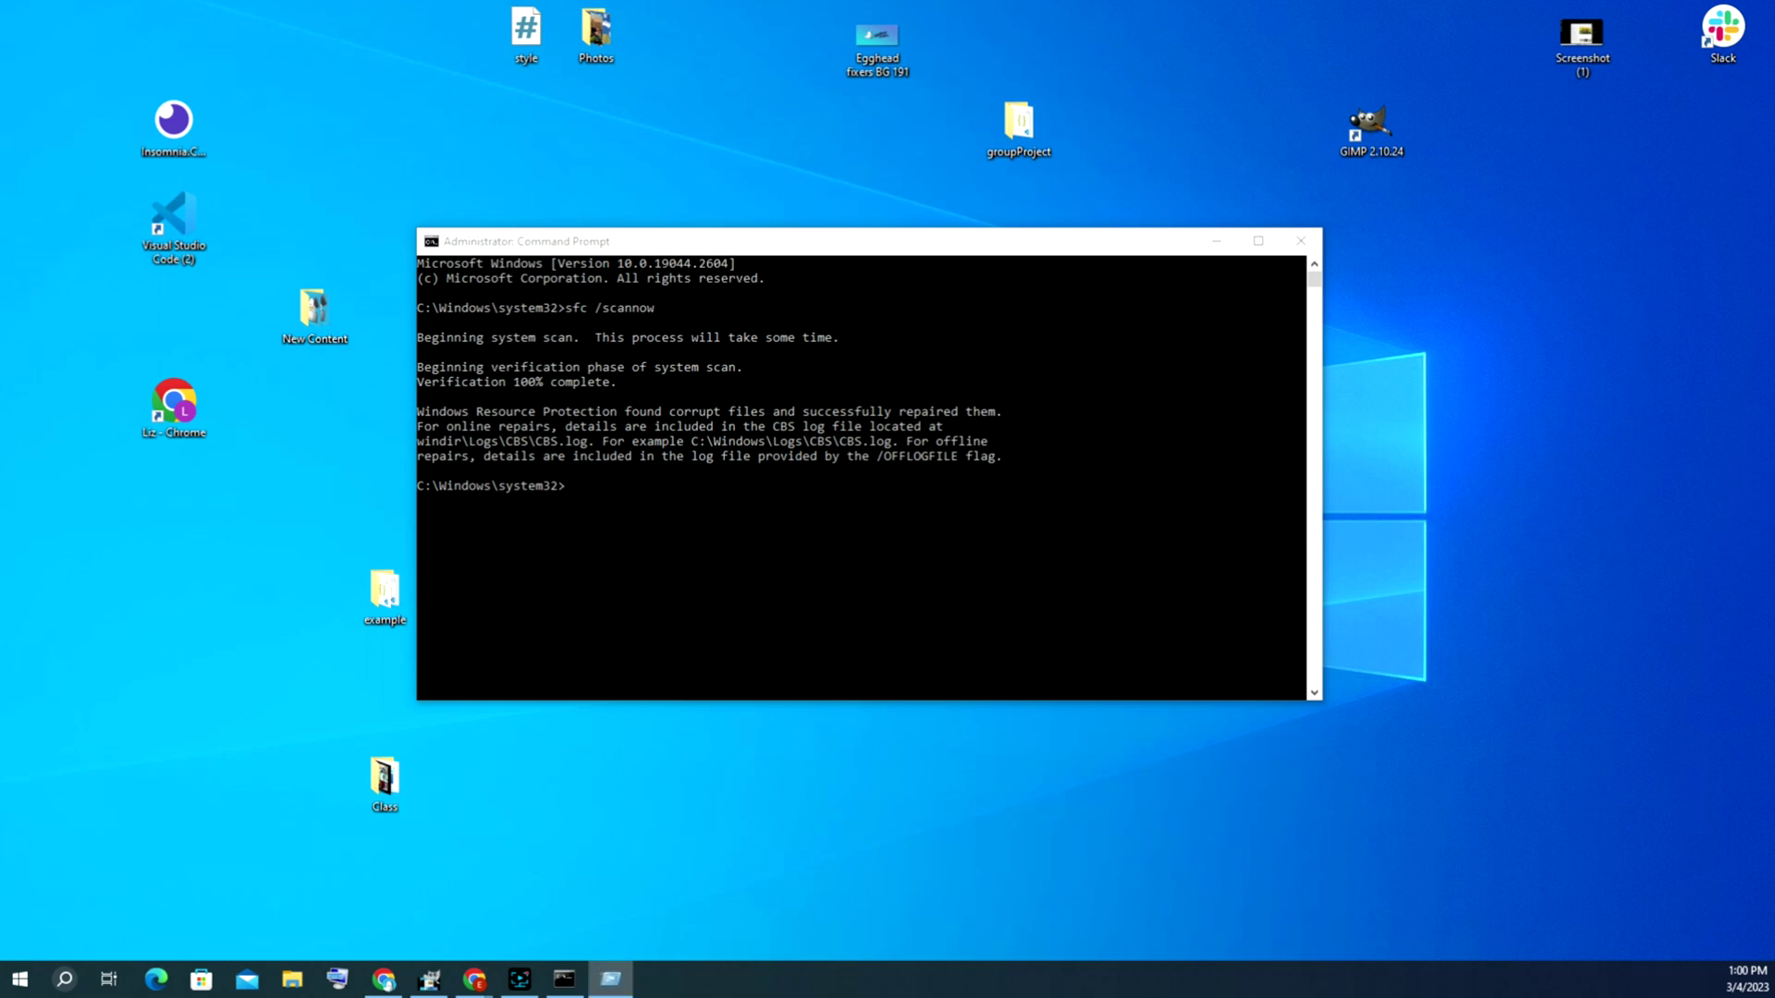
left_click_drag(246, 510, 335, 729)
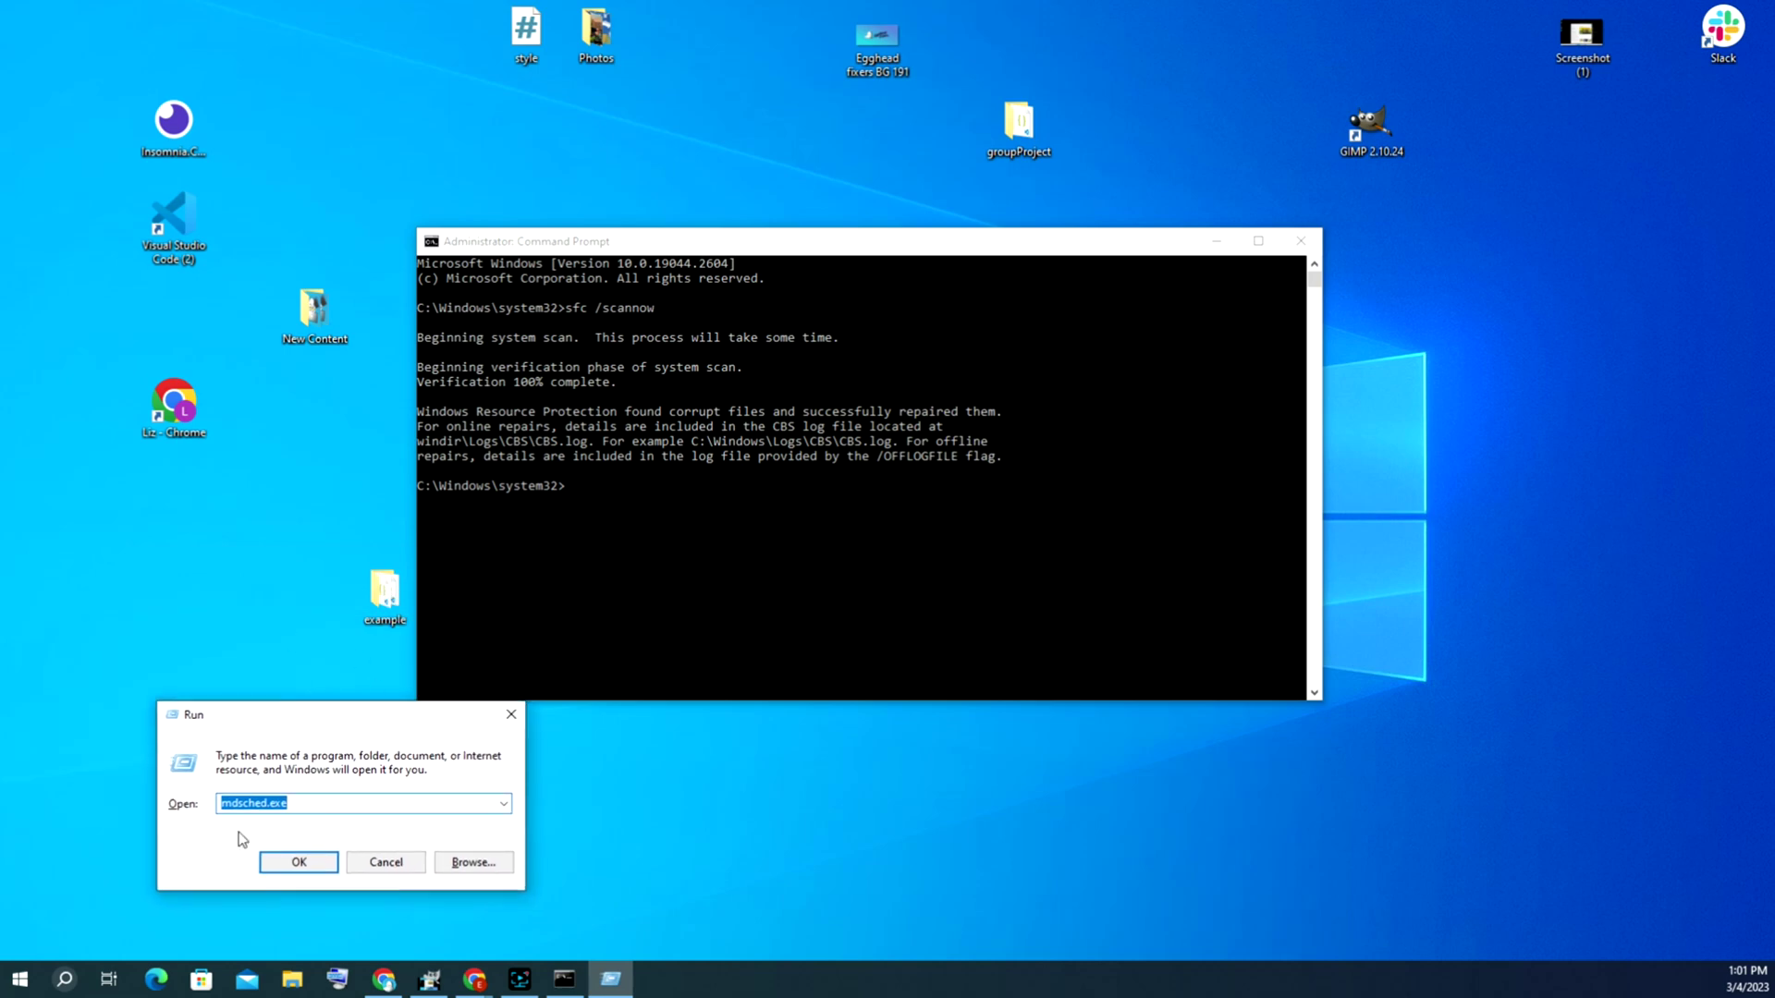
left_click(328, 803)
left_click(1316, 242)
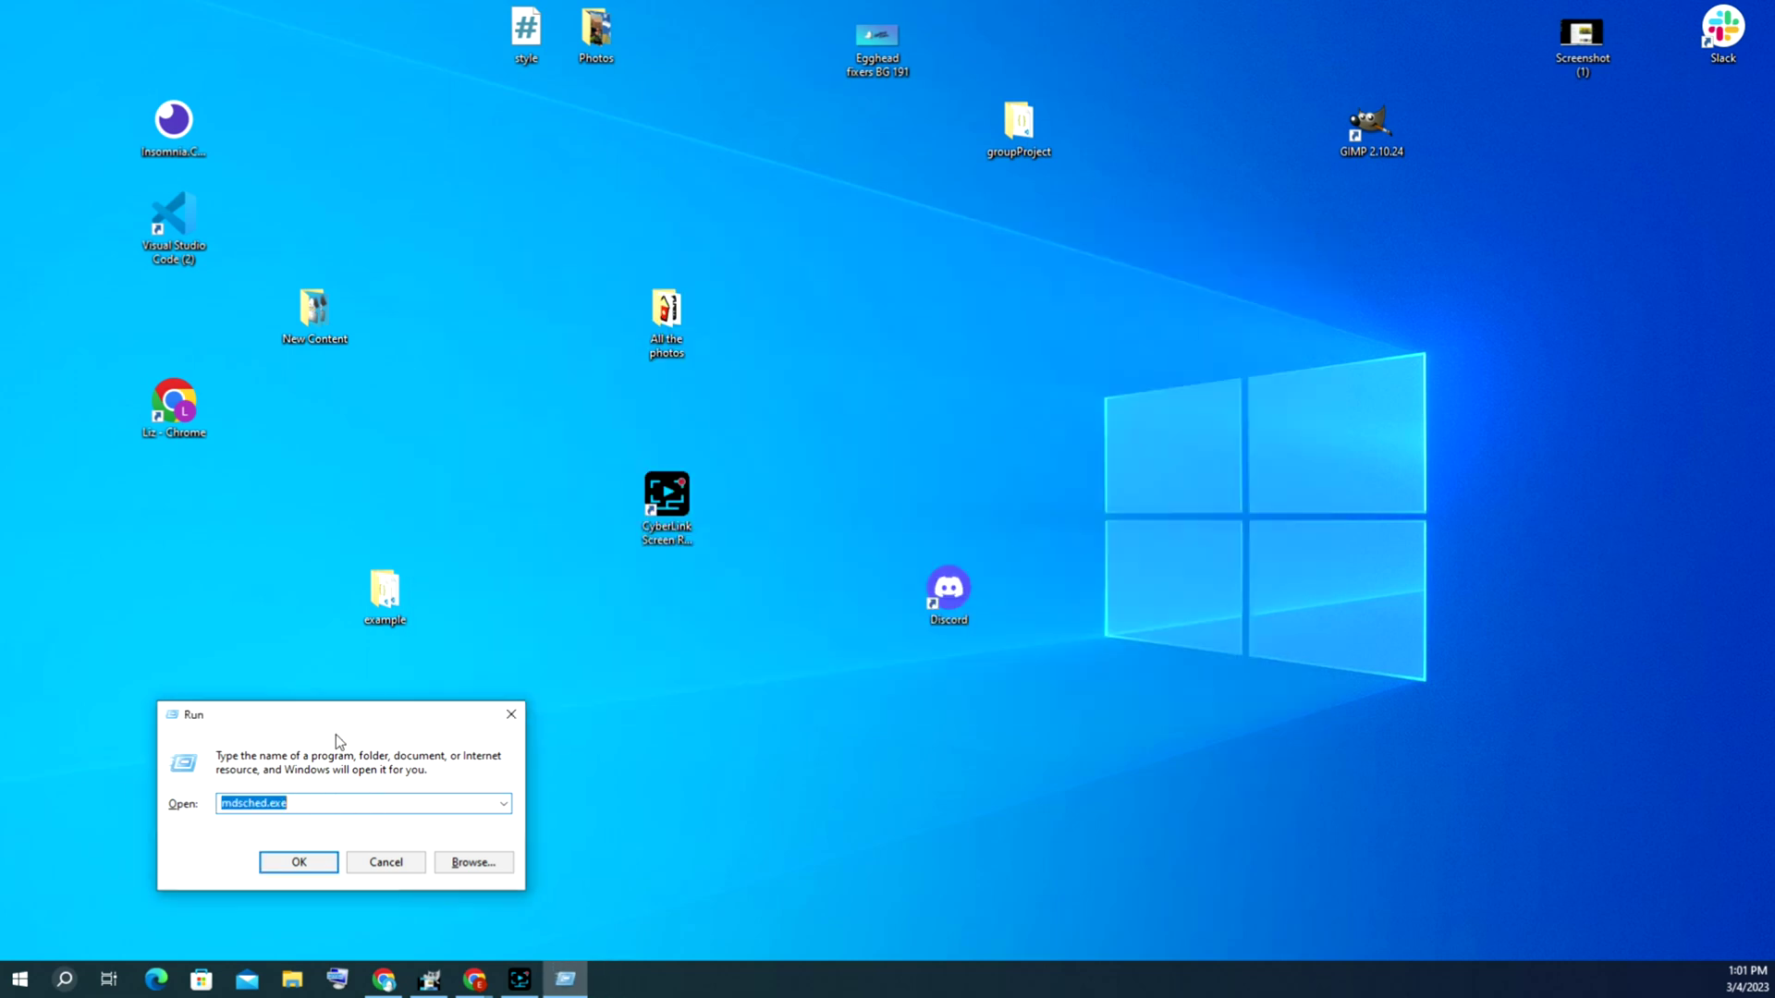
left_click(299, 862)
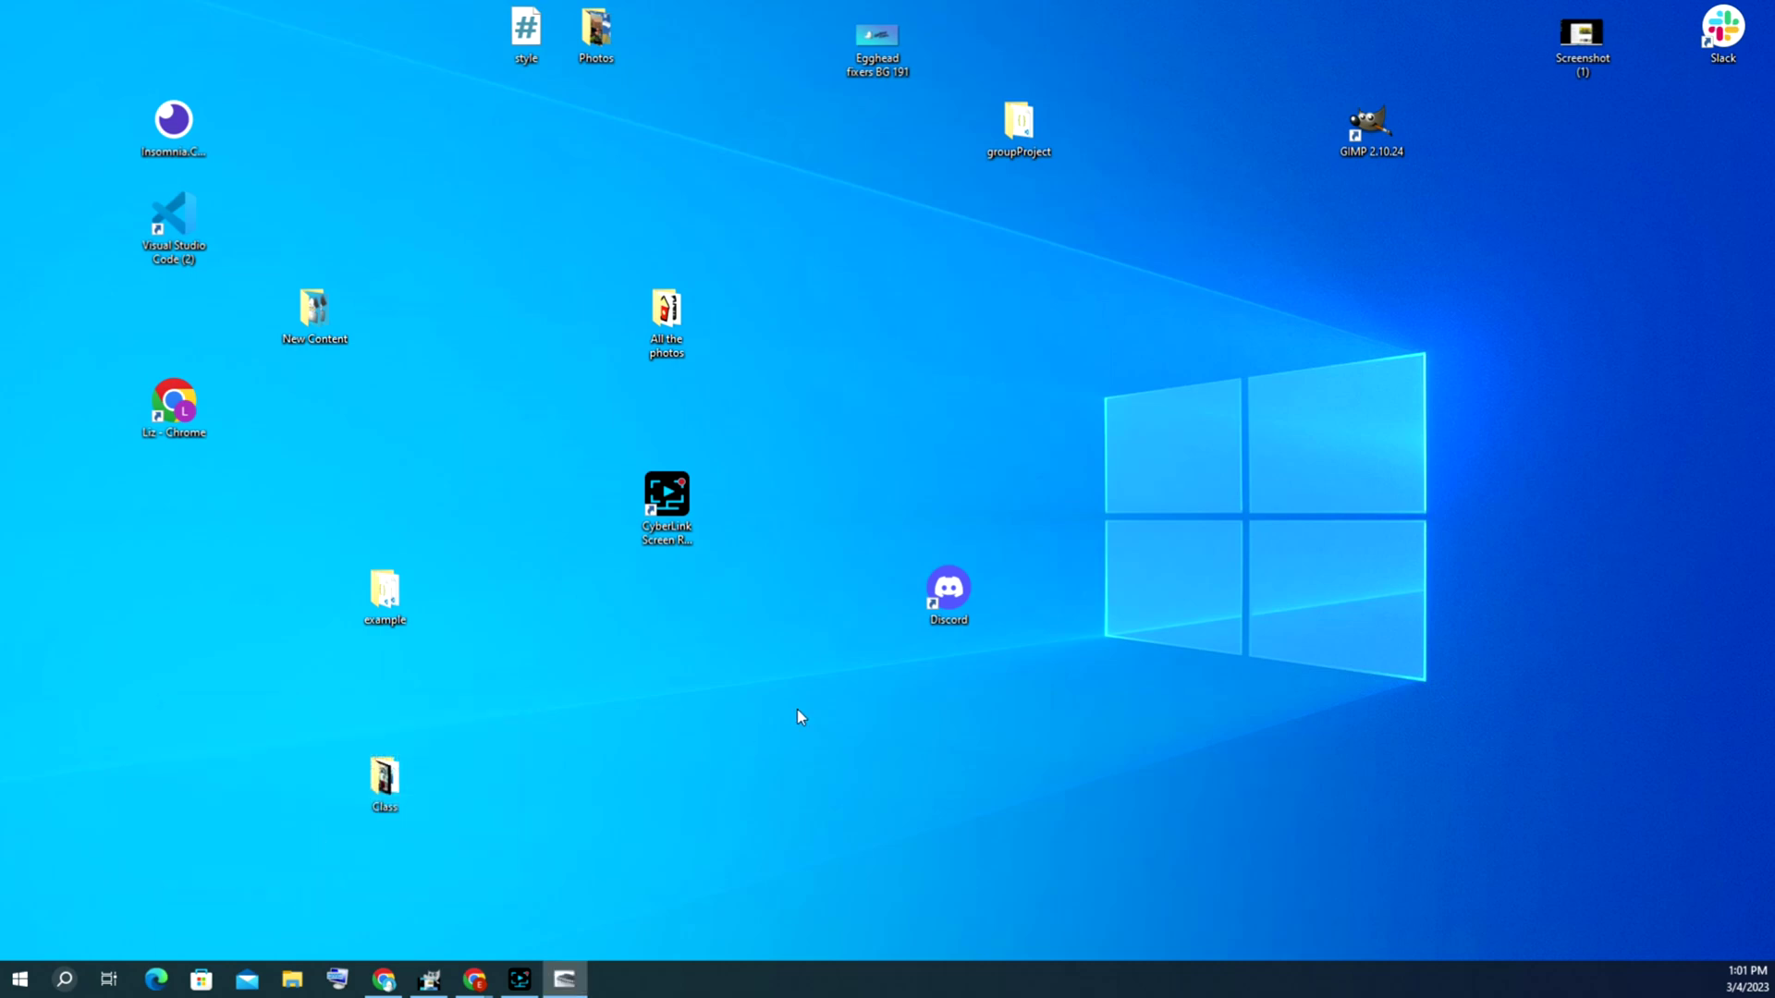
Move the Windows Memory Diagnostic dialog further left.
left_click_drag(824, 360, 747, 366)
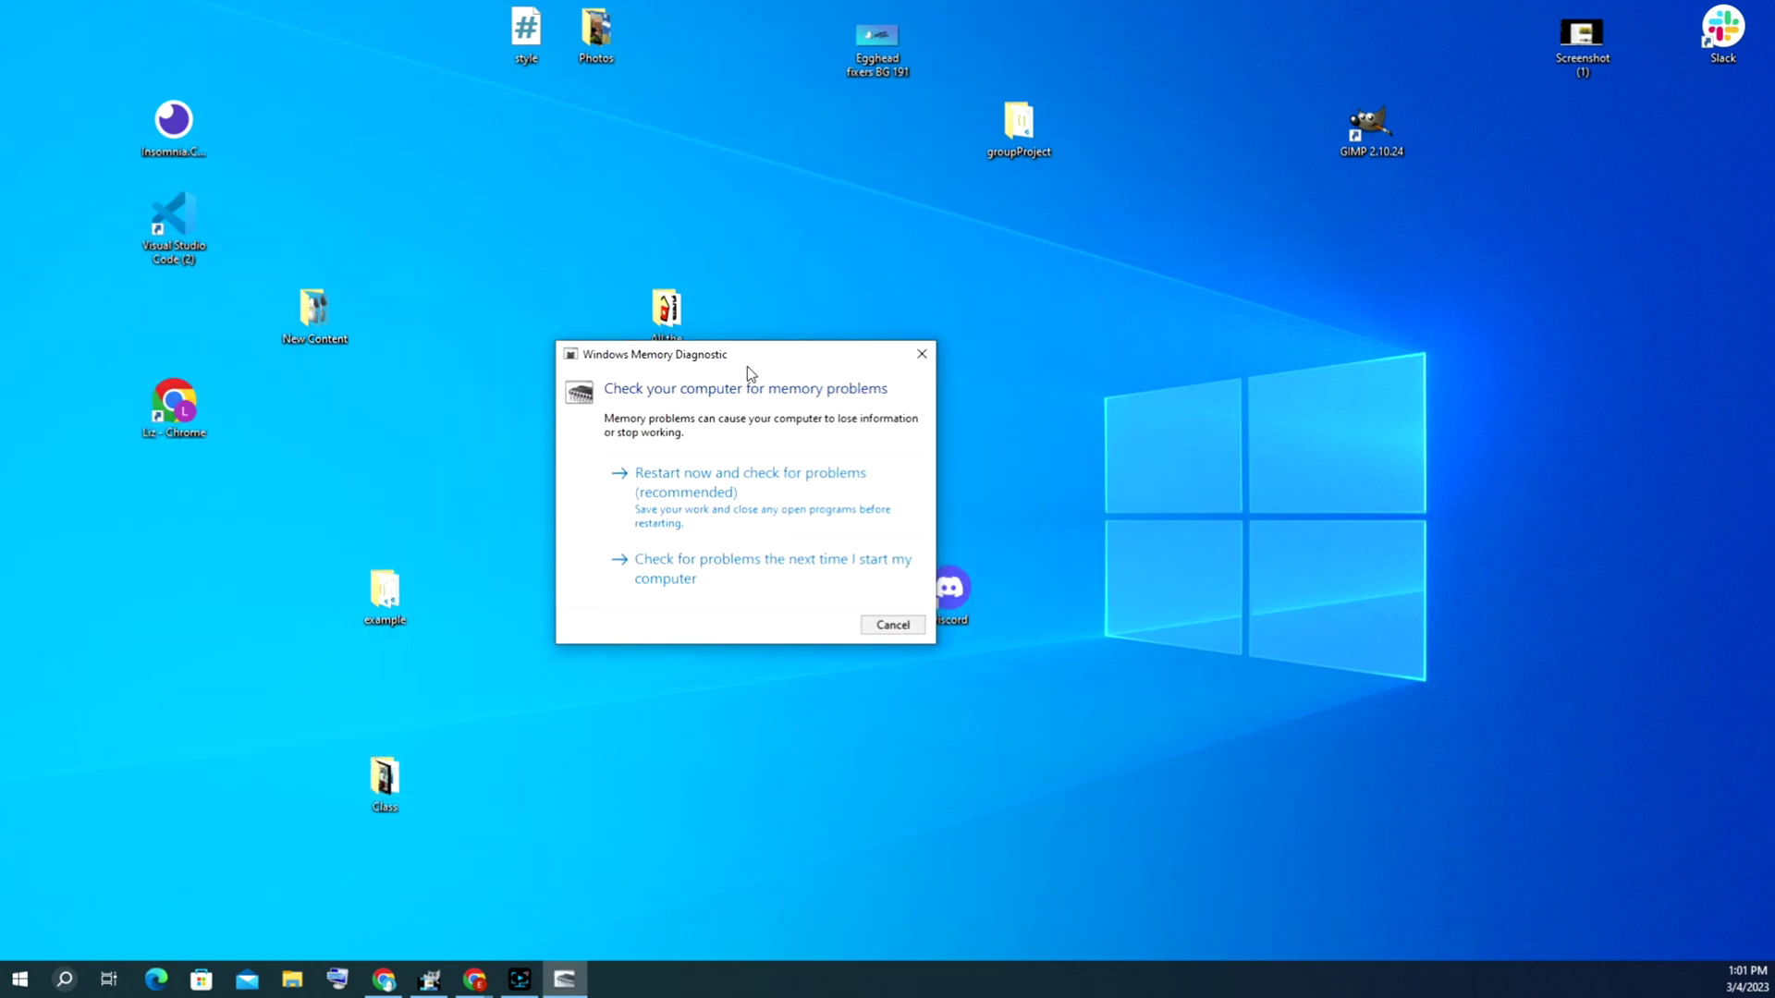